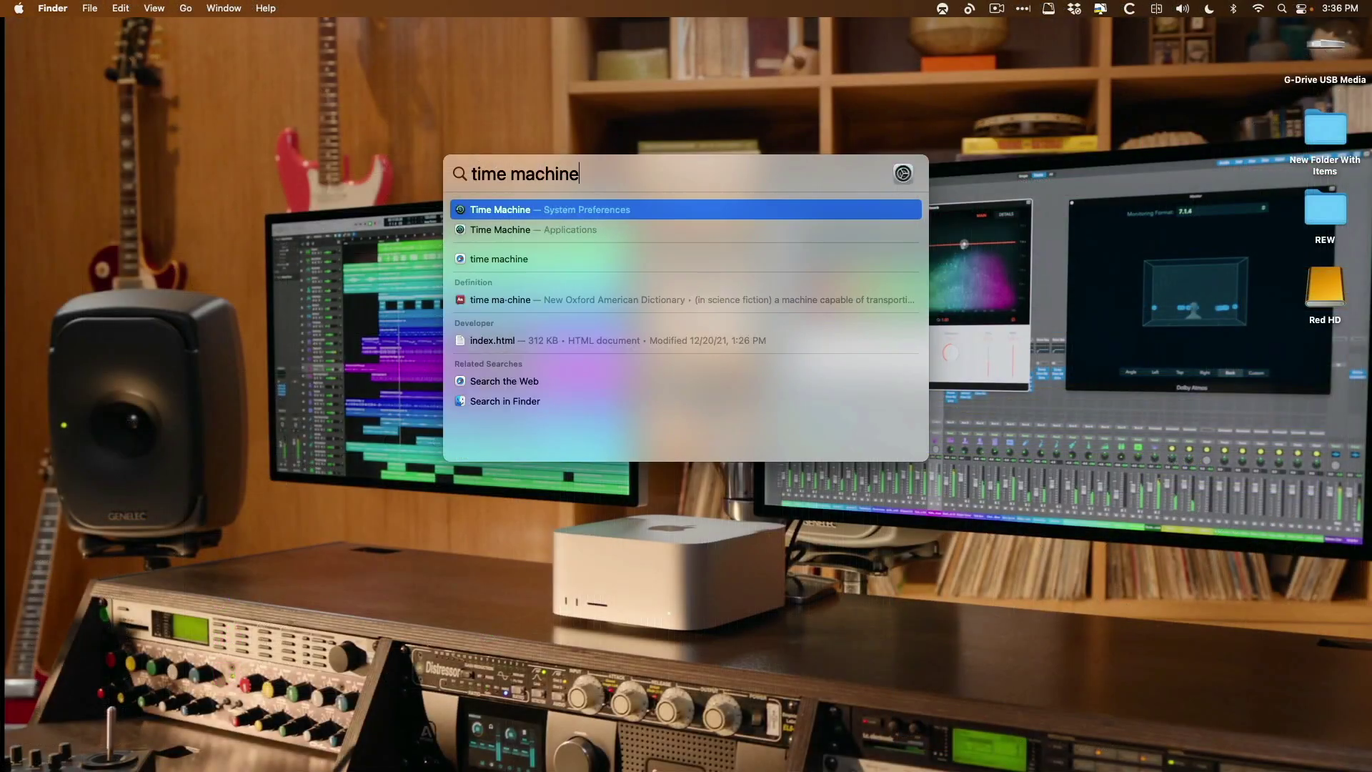
# Make Red HD the Time Machine backup disk, then switch to Safari
pyautogui.press('Return')
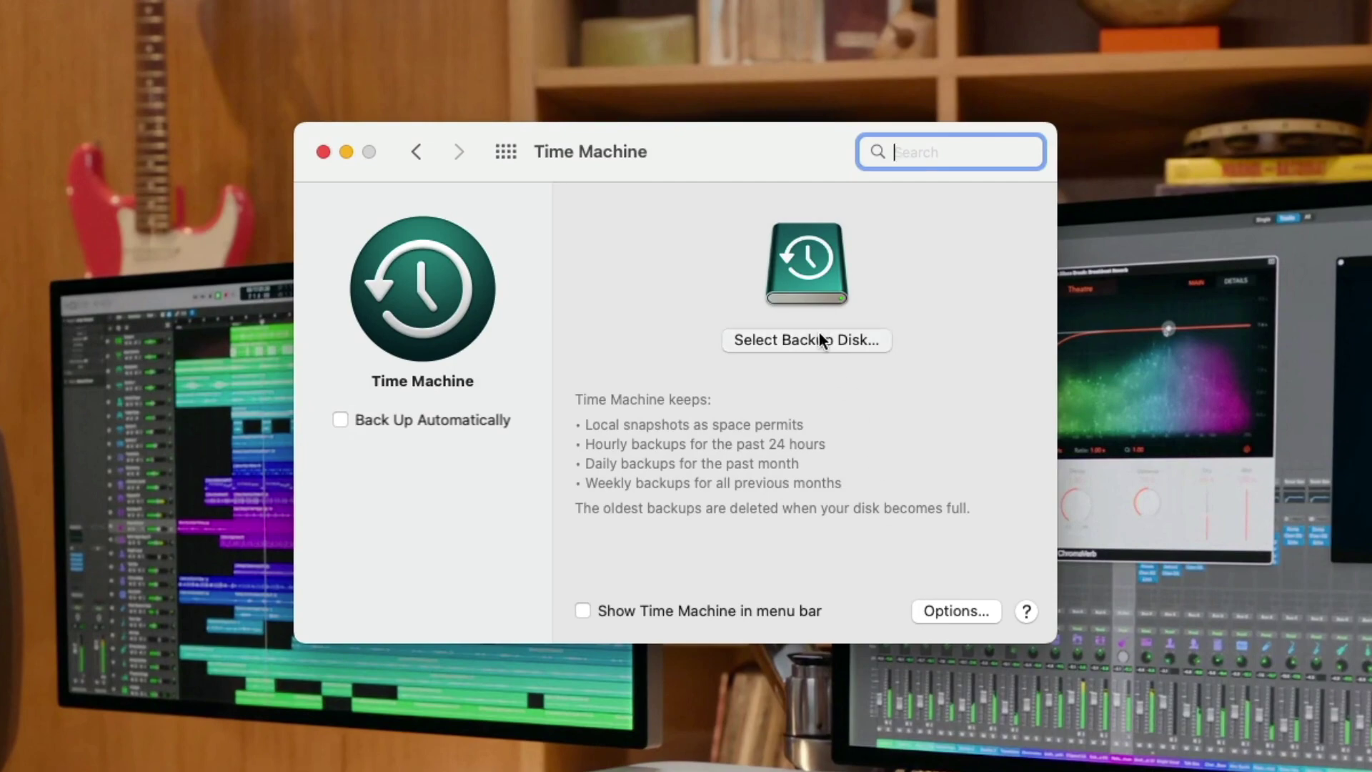
pyautogui.click(819, 339)
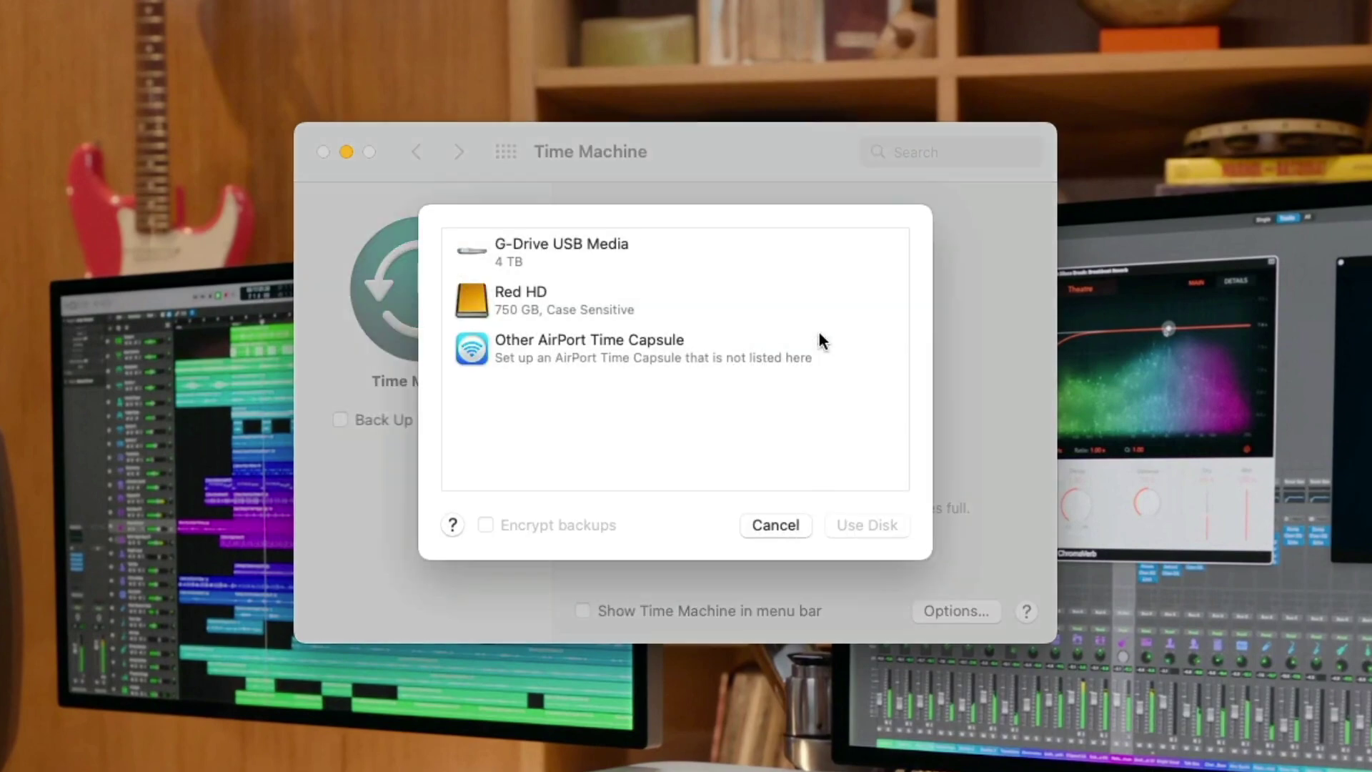
pyautogui.click(652, 306)
pyautogui.click(840, 519)
pyautogui.press('super+Tab')
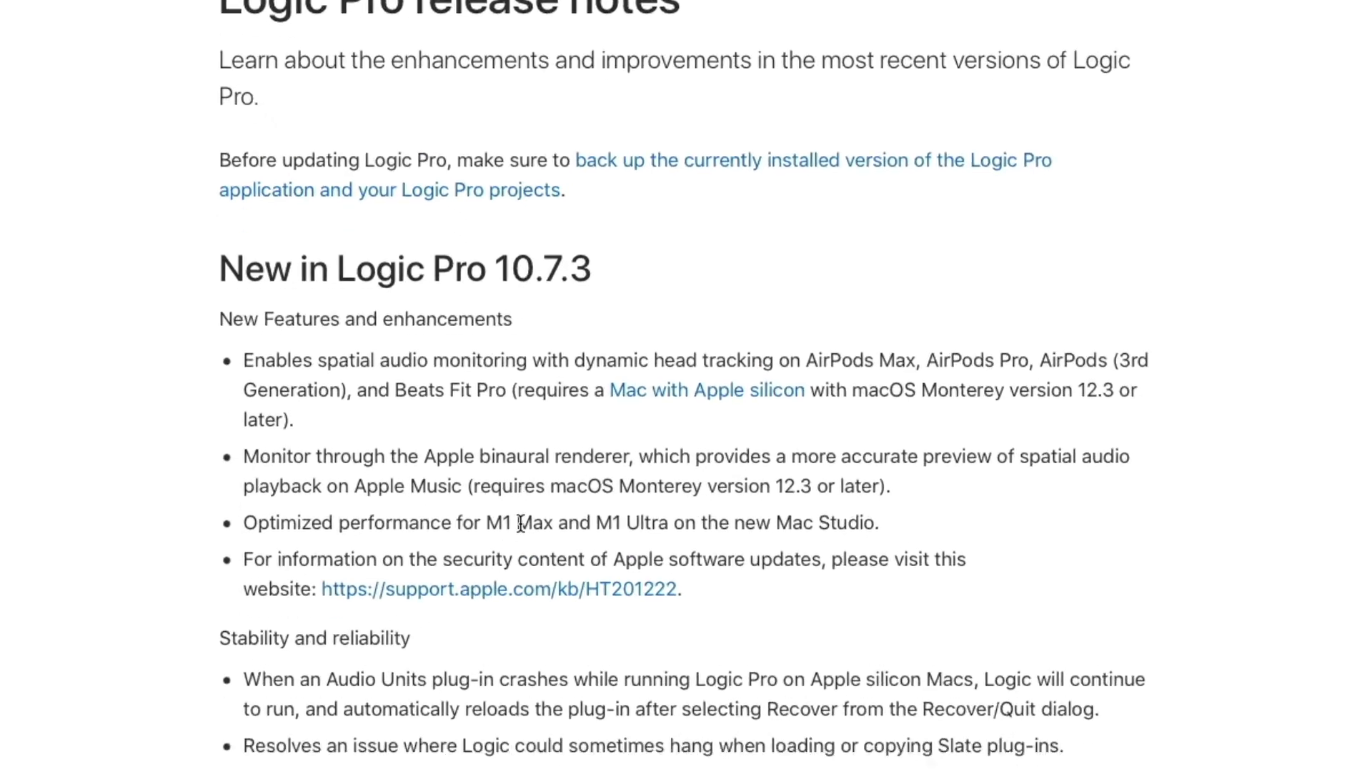
pyautogui.scroll(-1, 583, 497)
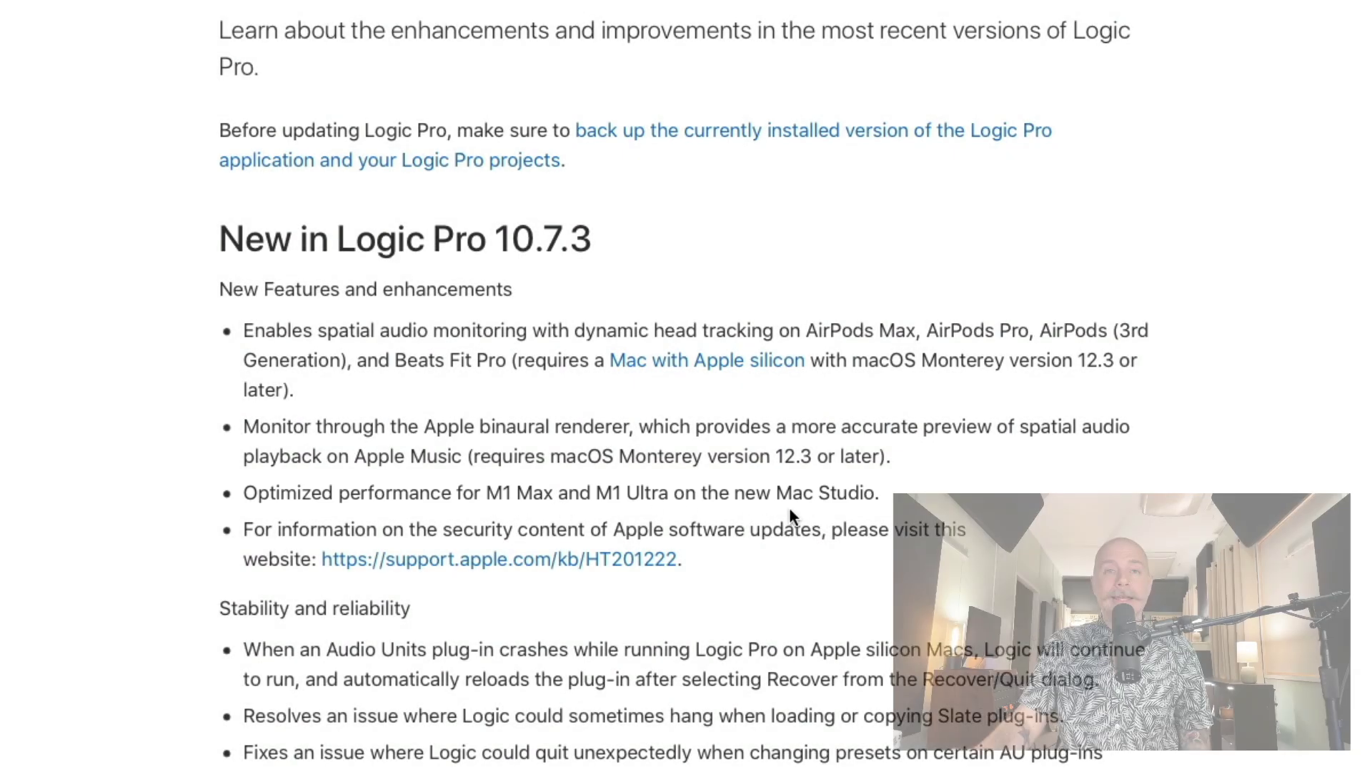
pyautogui.scroll(-2, 790, 510)
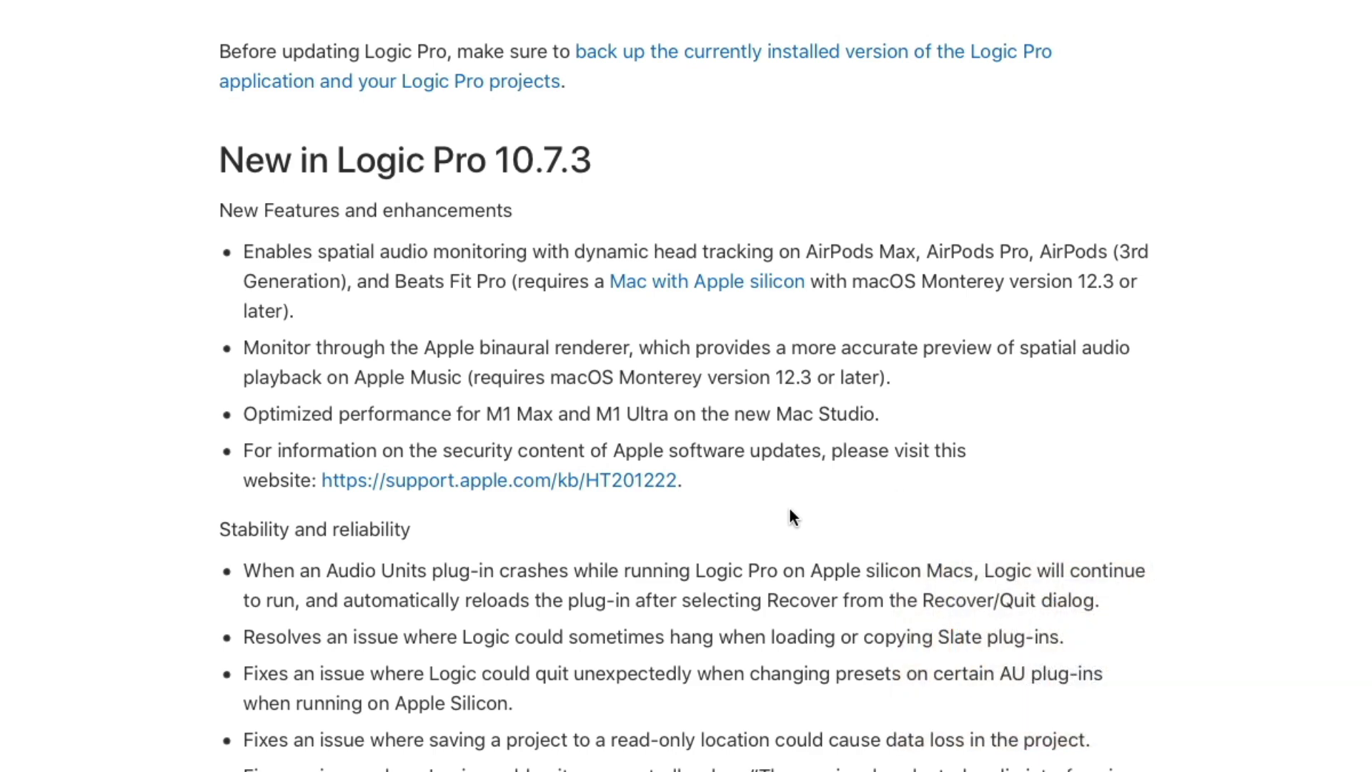
pyautogui.scroll(-2, 792, 506)
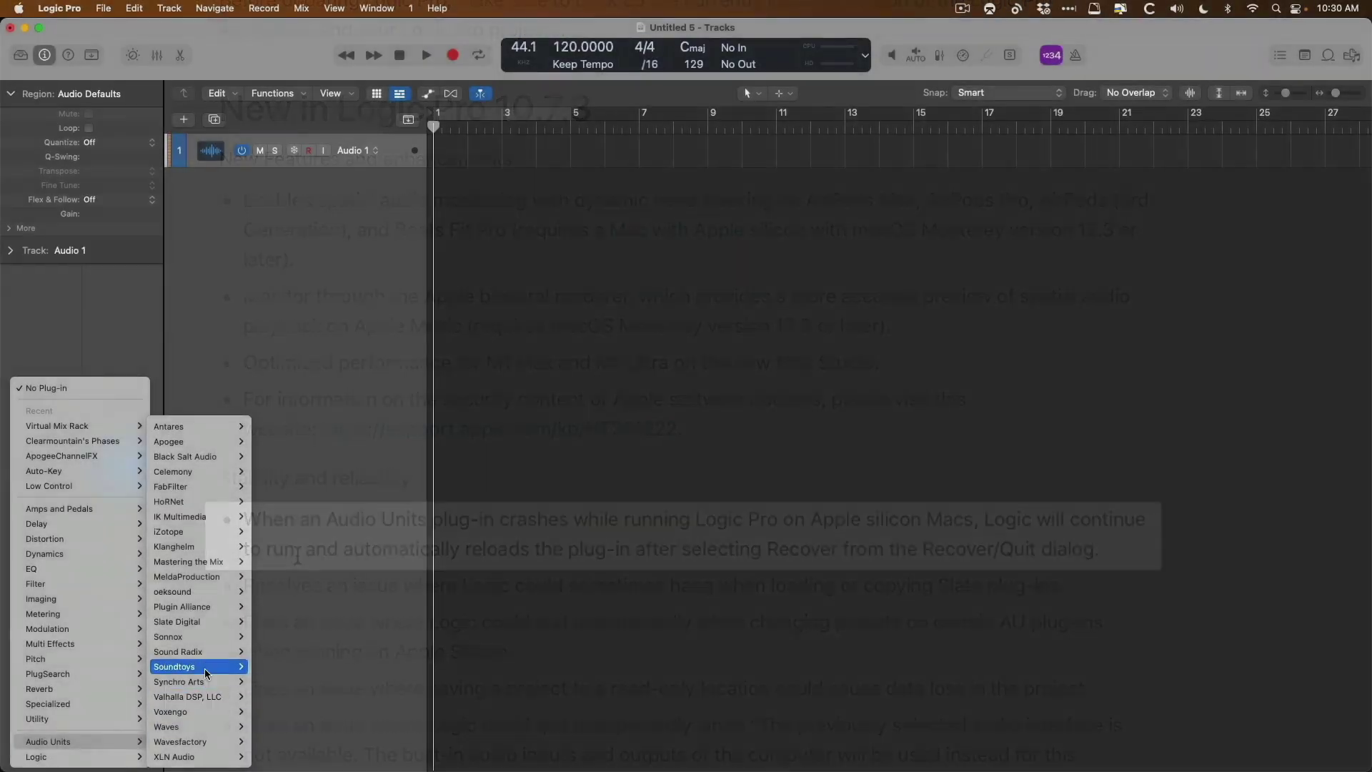
# Add Audio Units > Slate Digital > Virtual Mix Rack on Audio 1, choosing Recover after the crash
pyautogui.moveTo(238, 623)
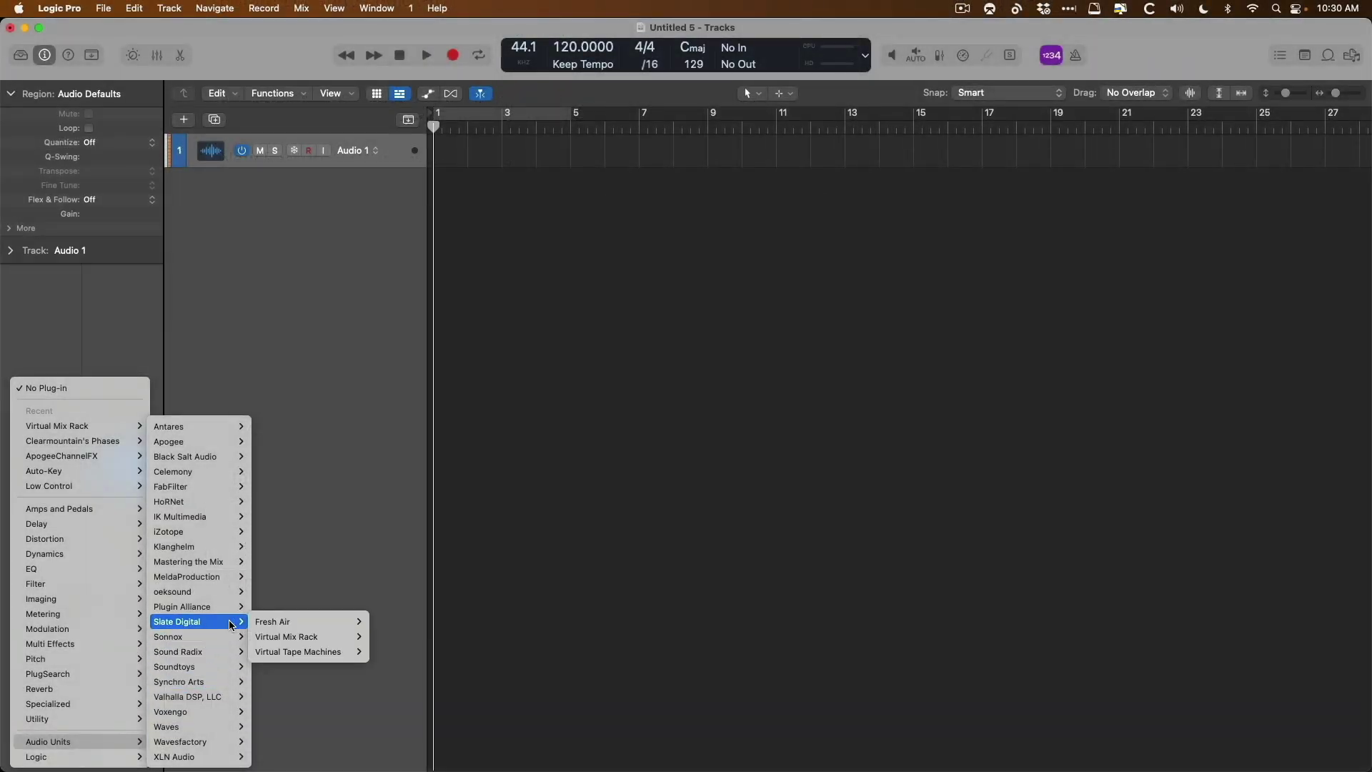
pyautogui.click(286, 636)
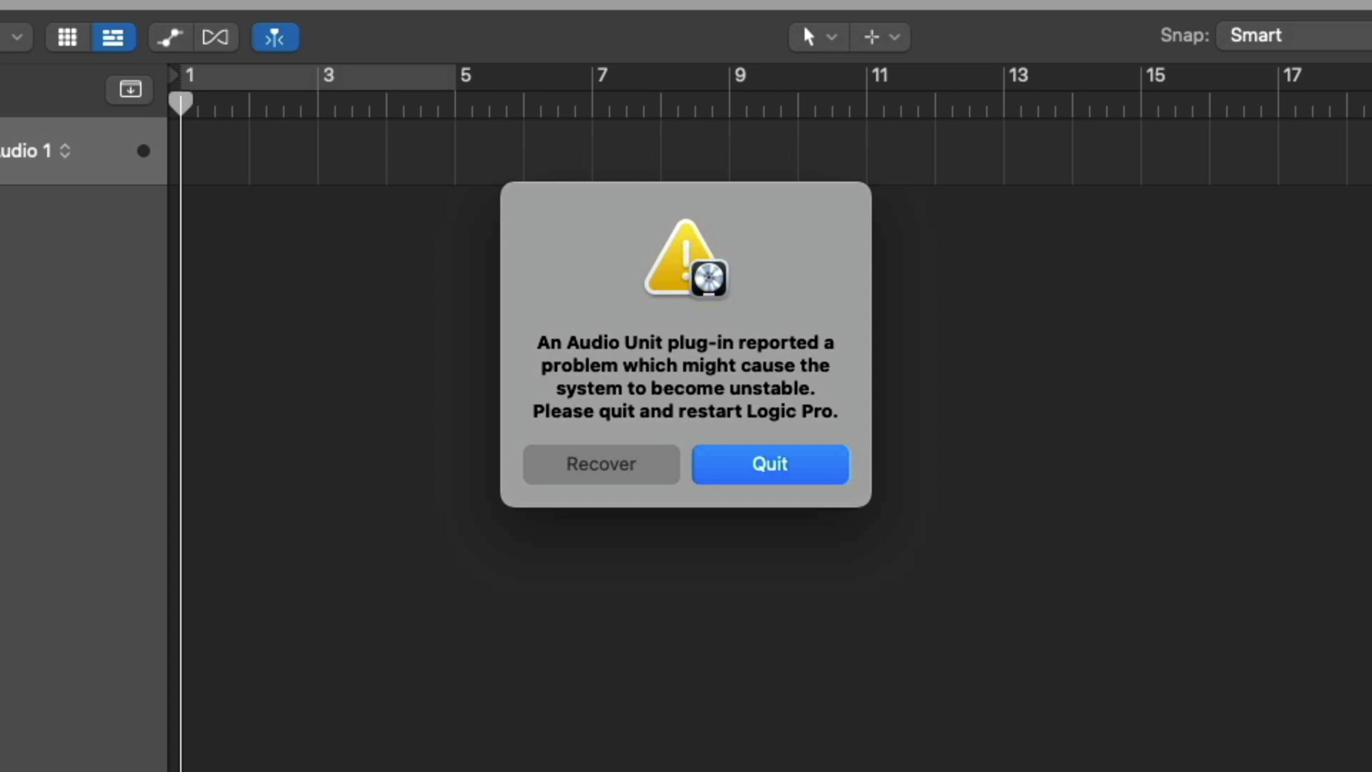
pyautogui.click(601, 466)
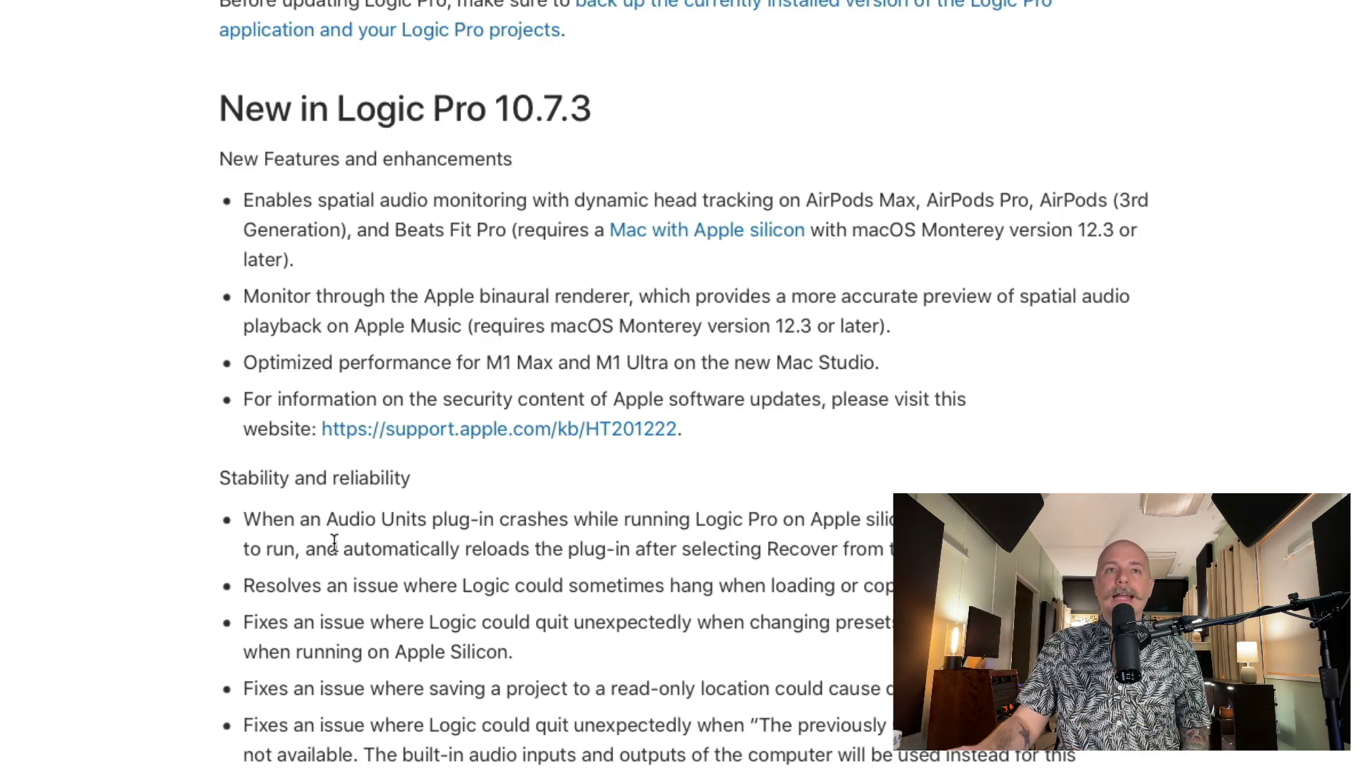
# Scroll through the Logic Pro 10.7.3 release notes
pyautogui.scroll(2, 333, 541)
pyautogui.scroll(-20, 336, 539)
pyautogui.scroll(-10, 496, 482)
pyautogui.scroll(13, 496, 483)
pyautogui.scroll(10, 497, 481)
# Open the Logic Pro Spatial Audio page on apple.com and scroll down it
pyautogui.press('super+Tab')
pyautogui.click(635, 404)
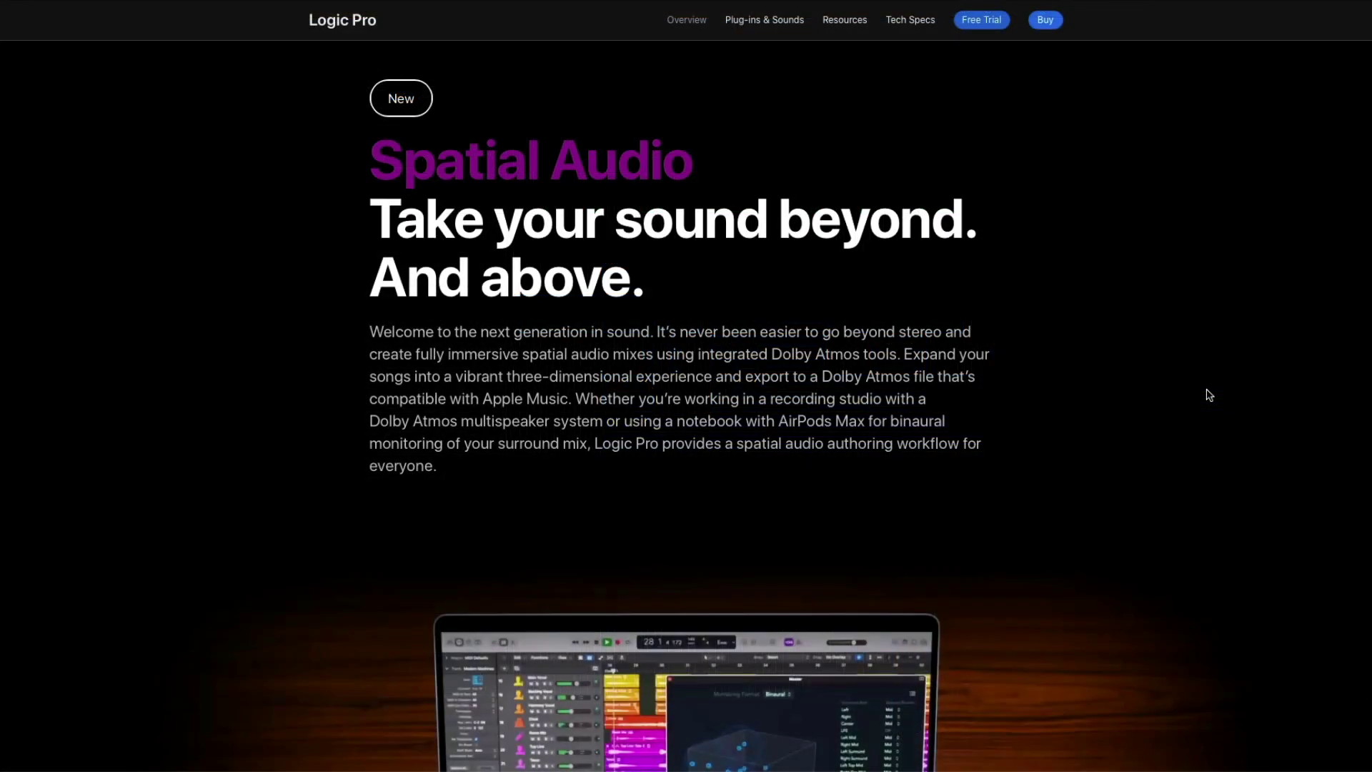
pyautogui.scroll(-10, 1209, 396)
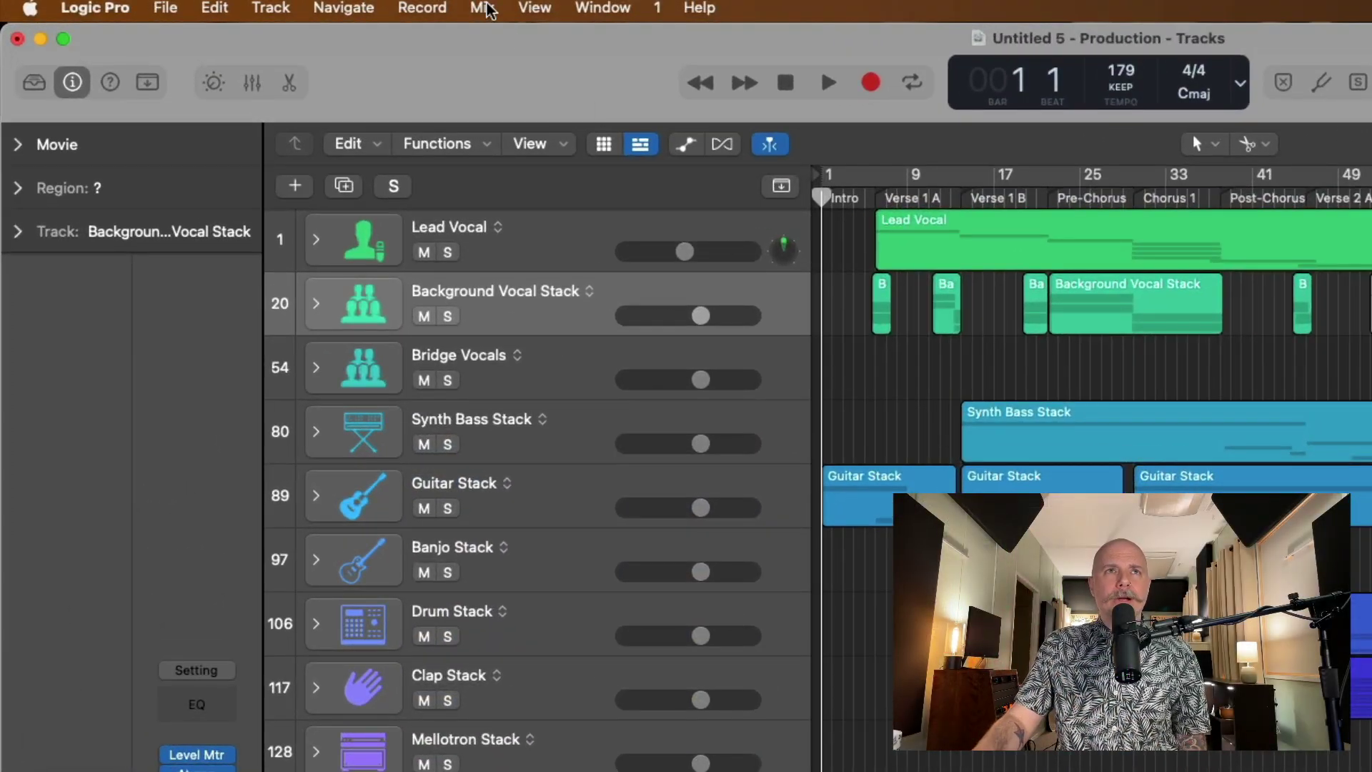
pyautogui.click(397, 8)
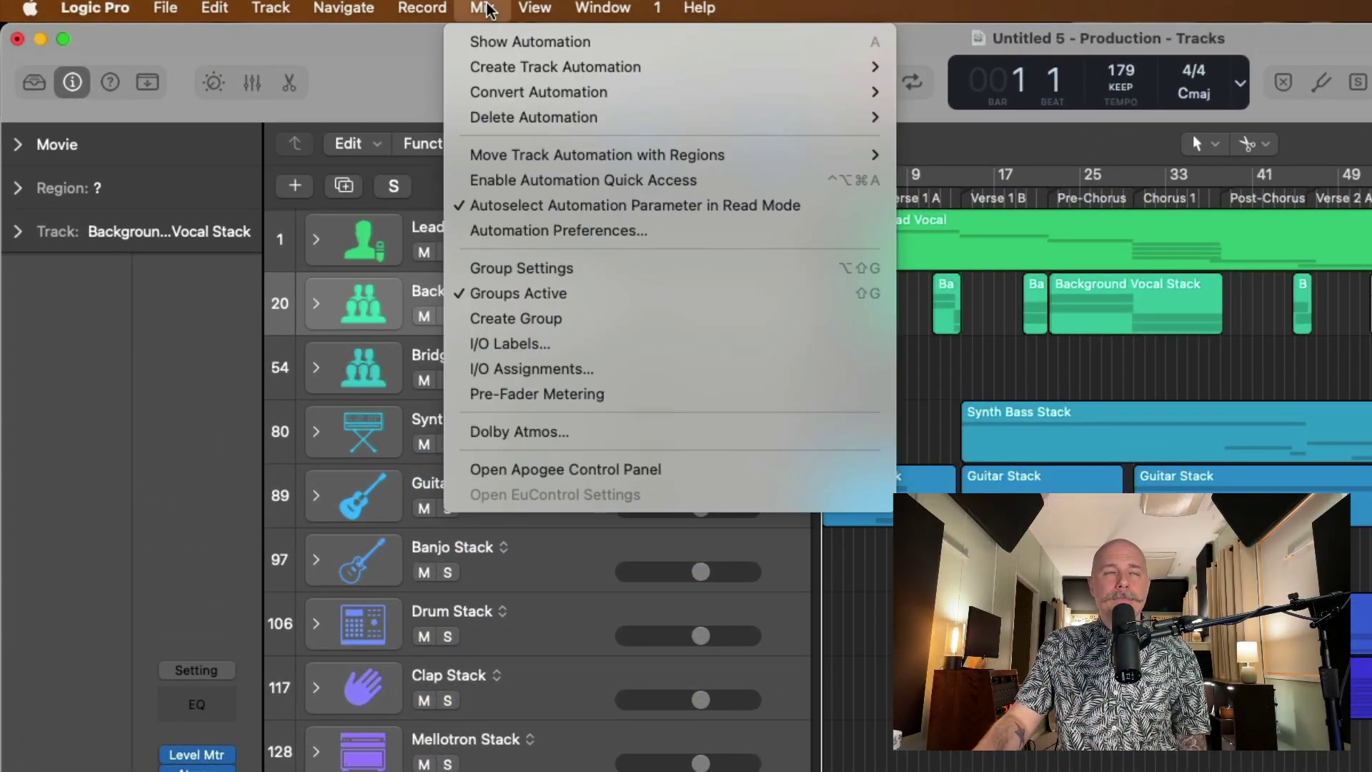
pyautogui.click(516, 433)
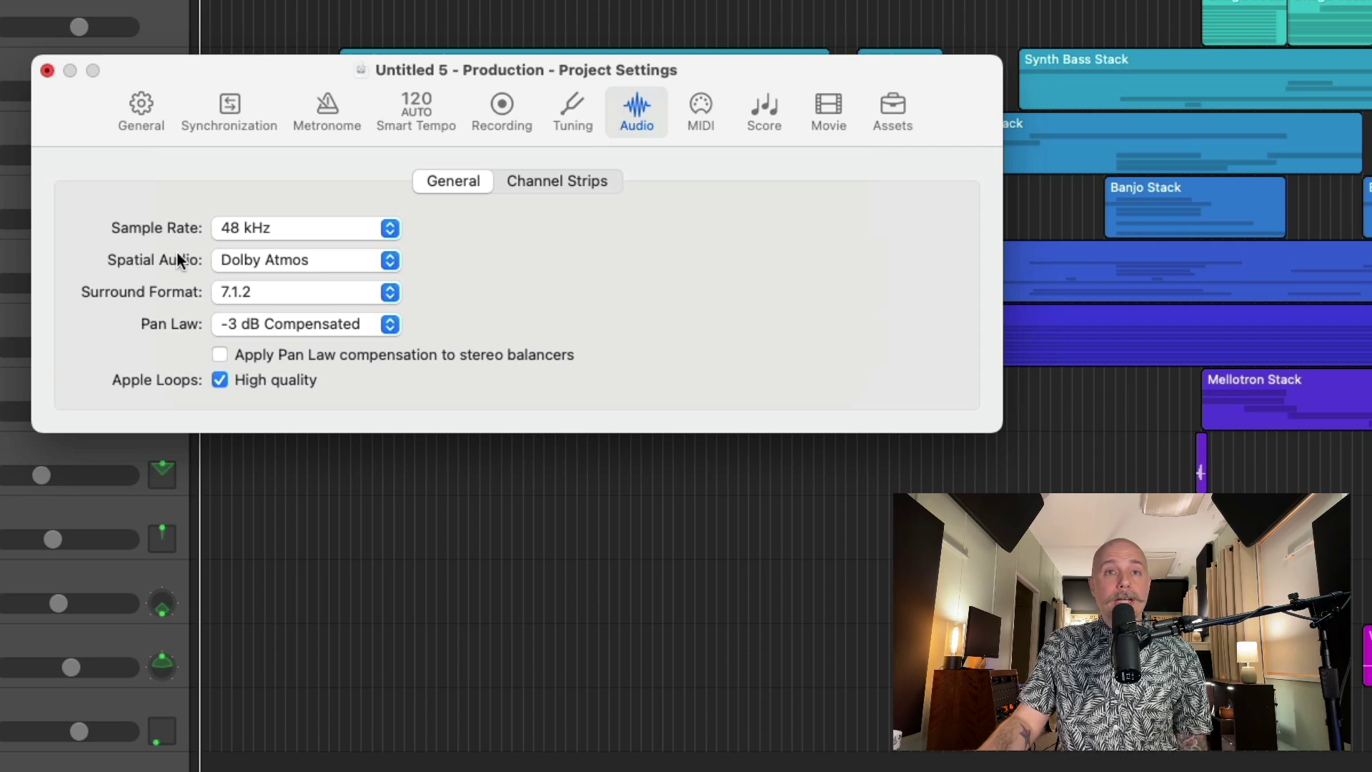
pyautogui.click(245, 259)
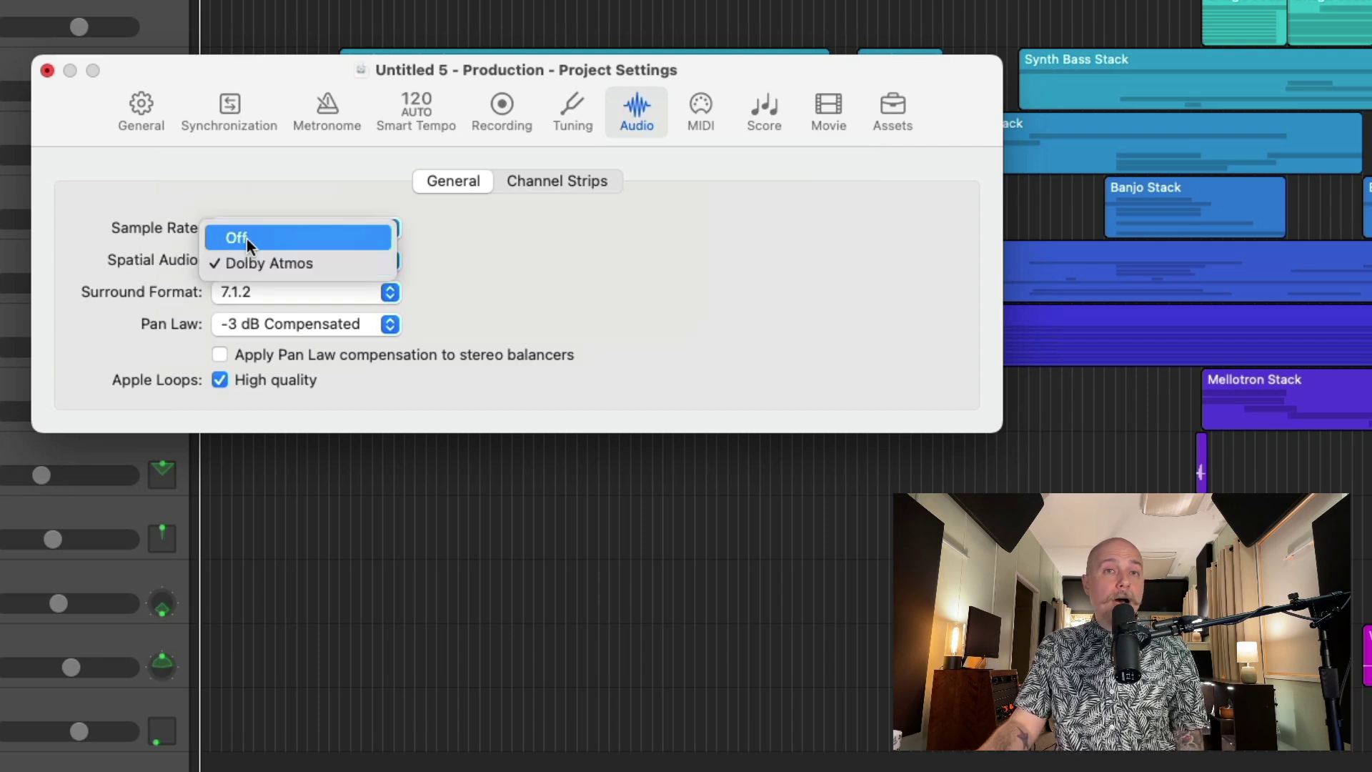
pyautogui.click(141, 108)
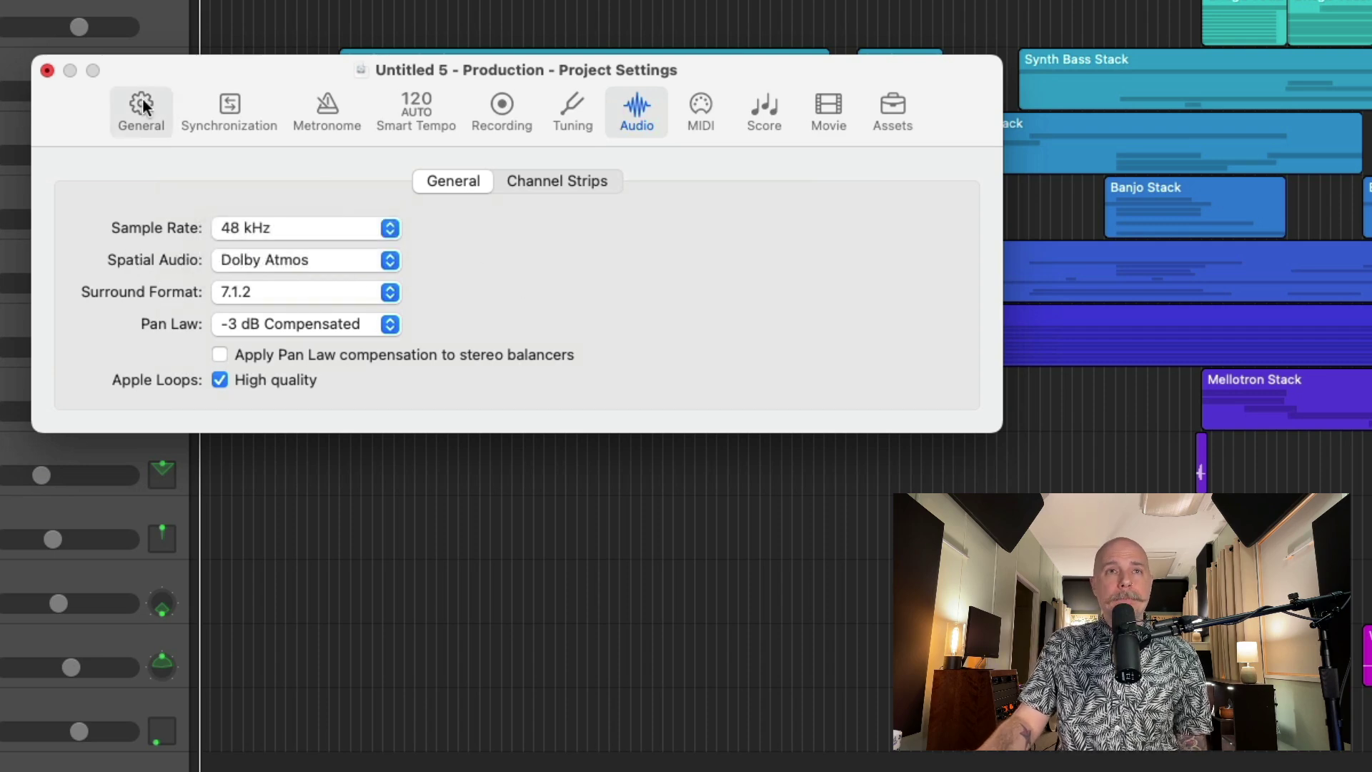
pyautogui.click(48, 71)
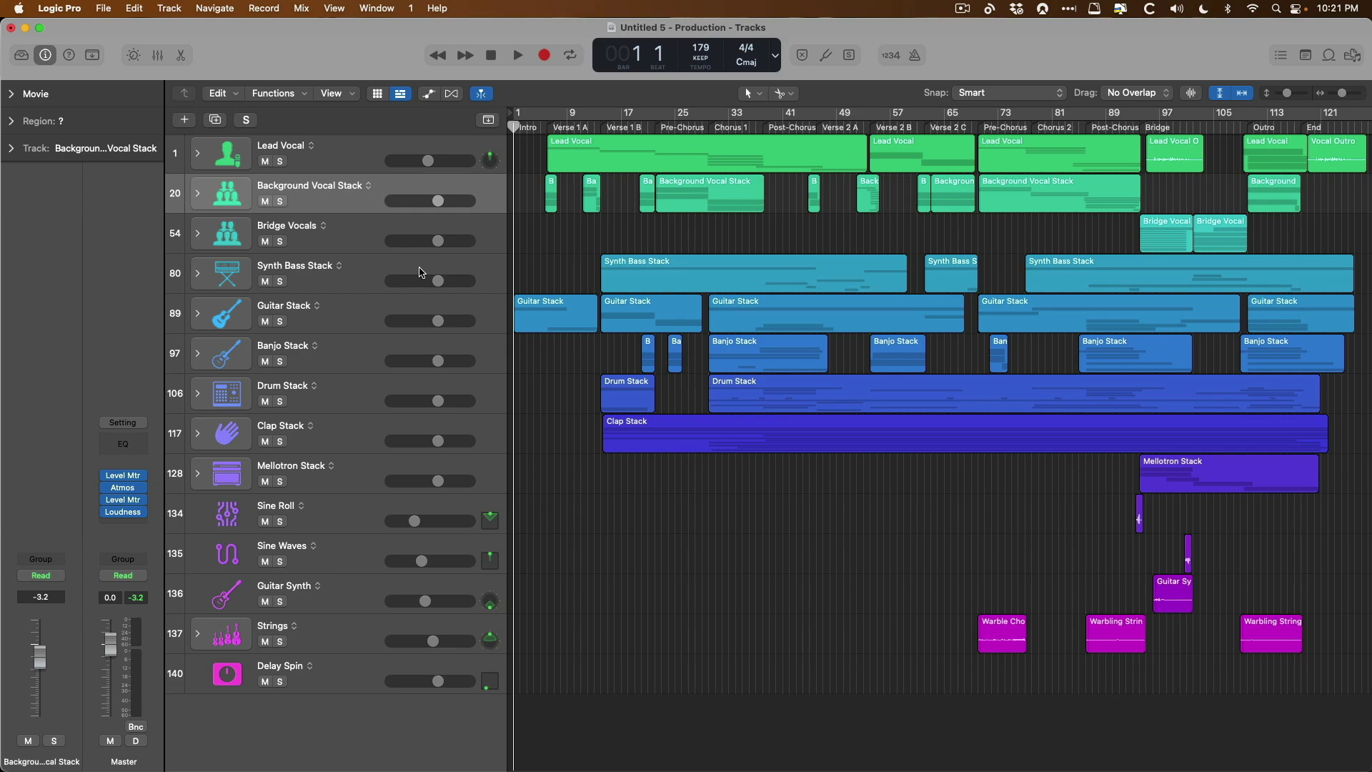
# Toggle the Mixer with X, then open the Master strip's Dolby Atmos plug-in set to Dolby Renderer
pyautogui.press('x')
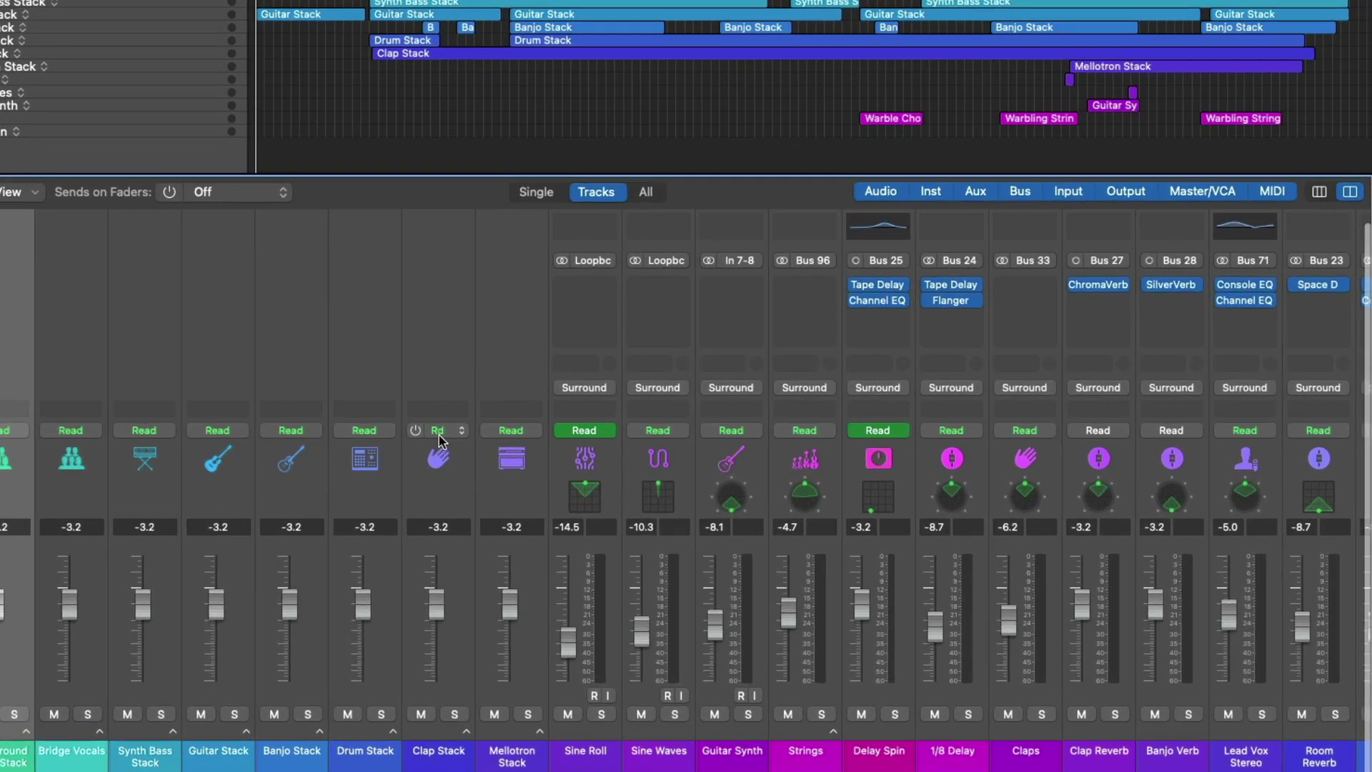
pyautogui.hscroll(5, 439, 435)
pyautogui.press('x')
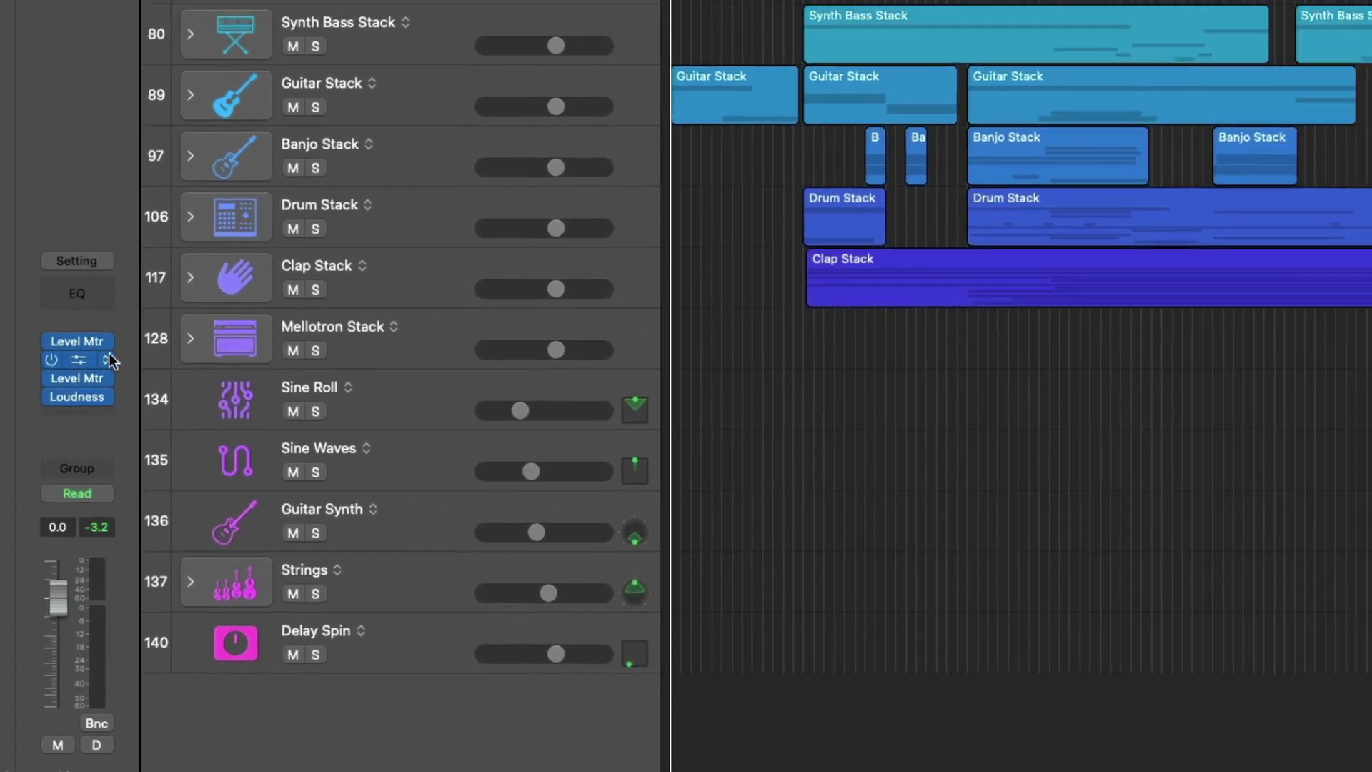
pyautogui.click(193, 327)
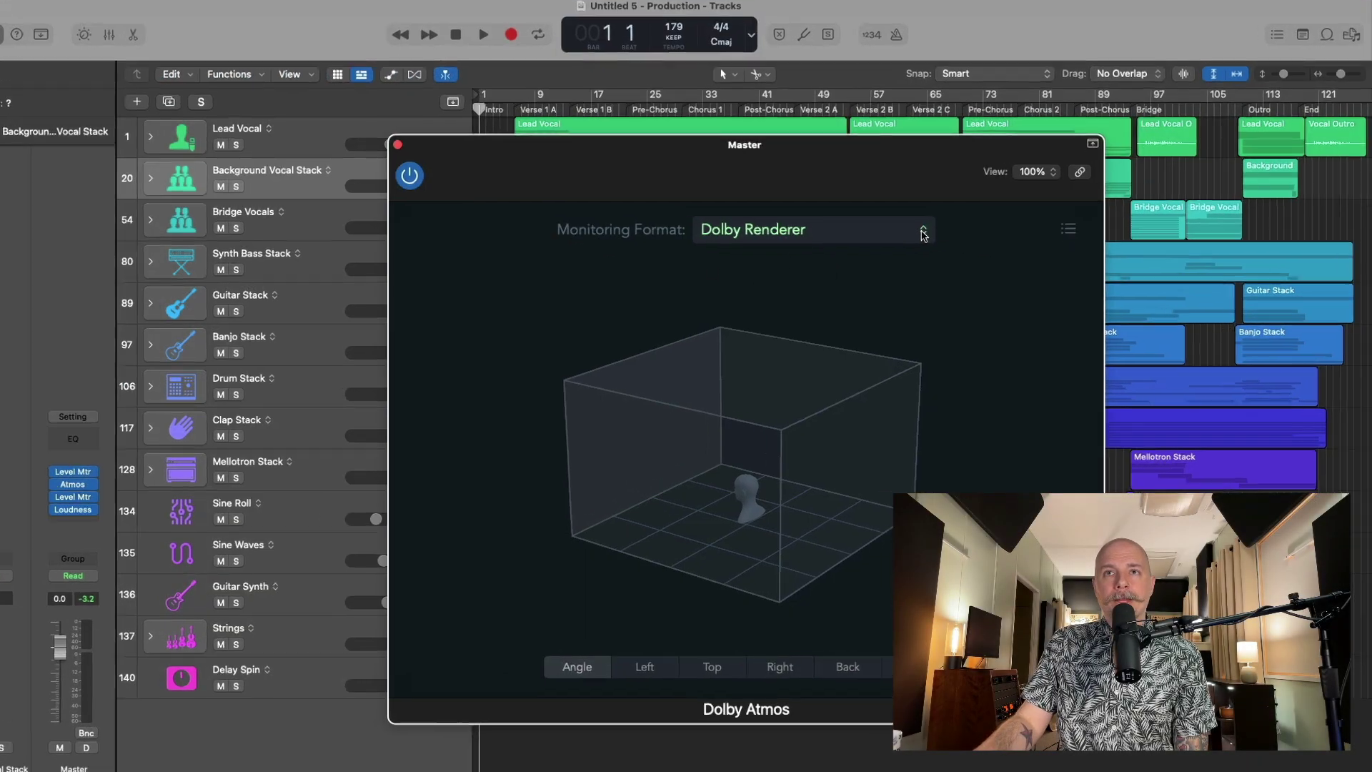
pyautogui.click(942, 244)
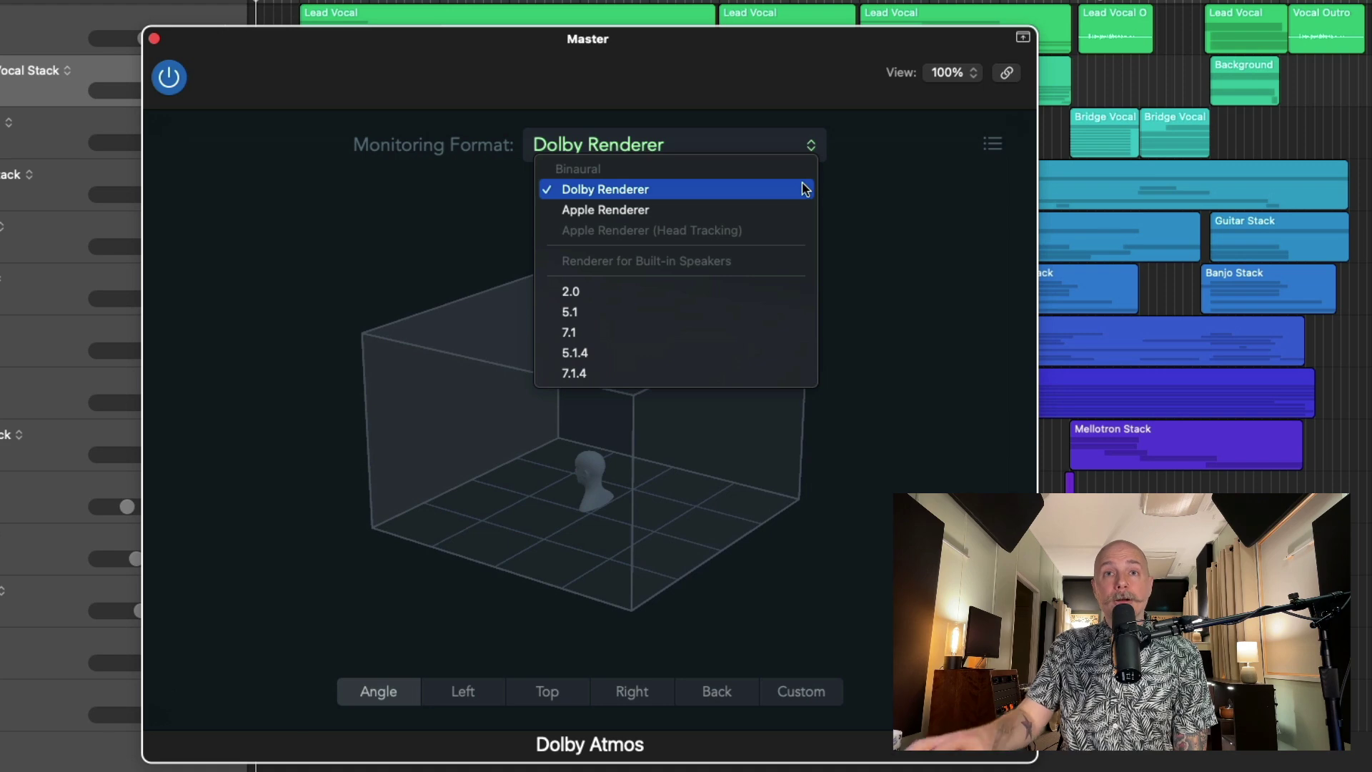
pyautogui.press('Escape')
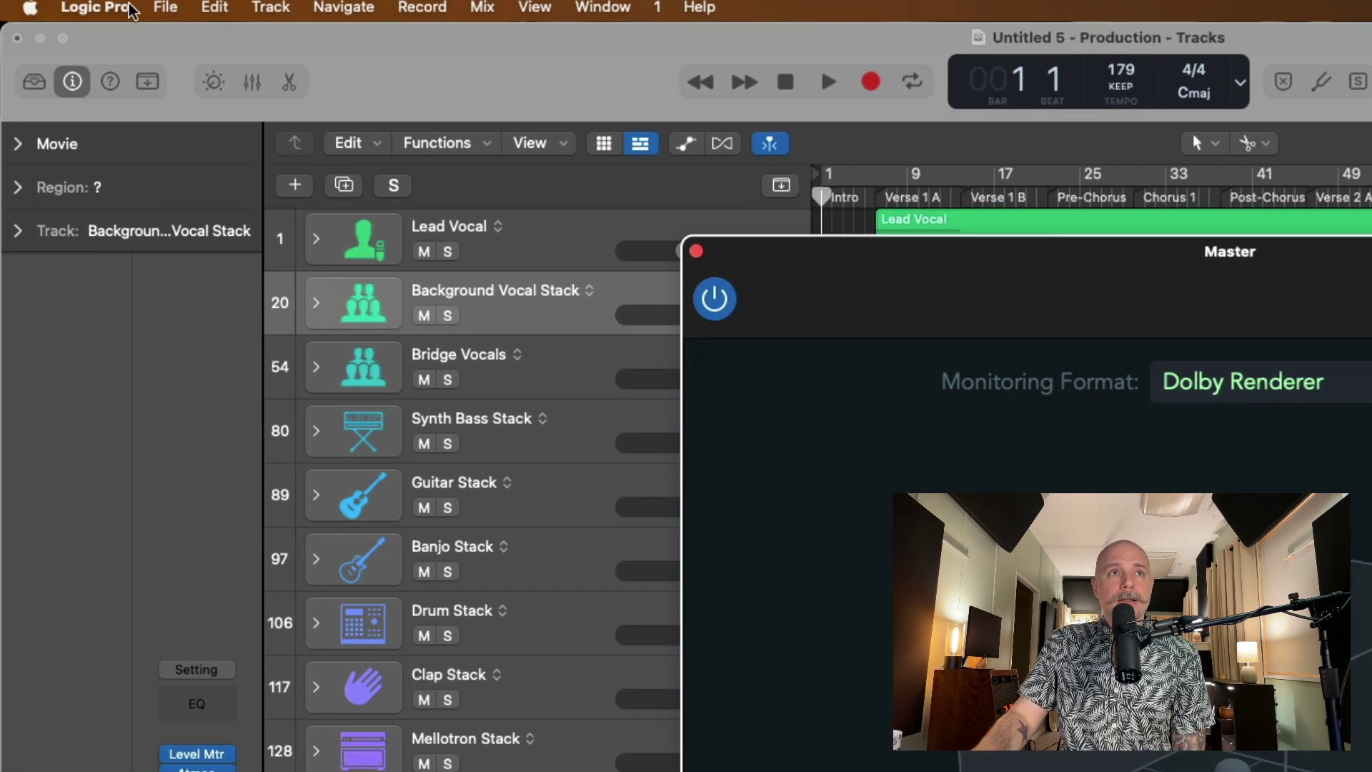
pyautogui.click(136, 10)
pyautogui.moveTo(135, 77)
pyautogui.click(345, 105)
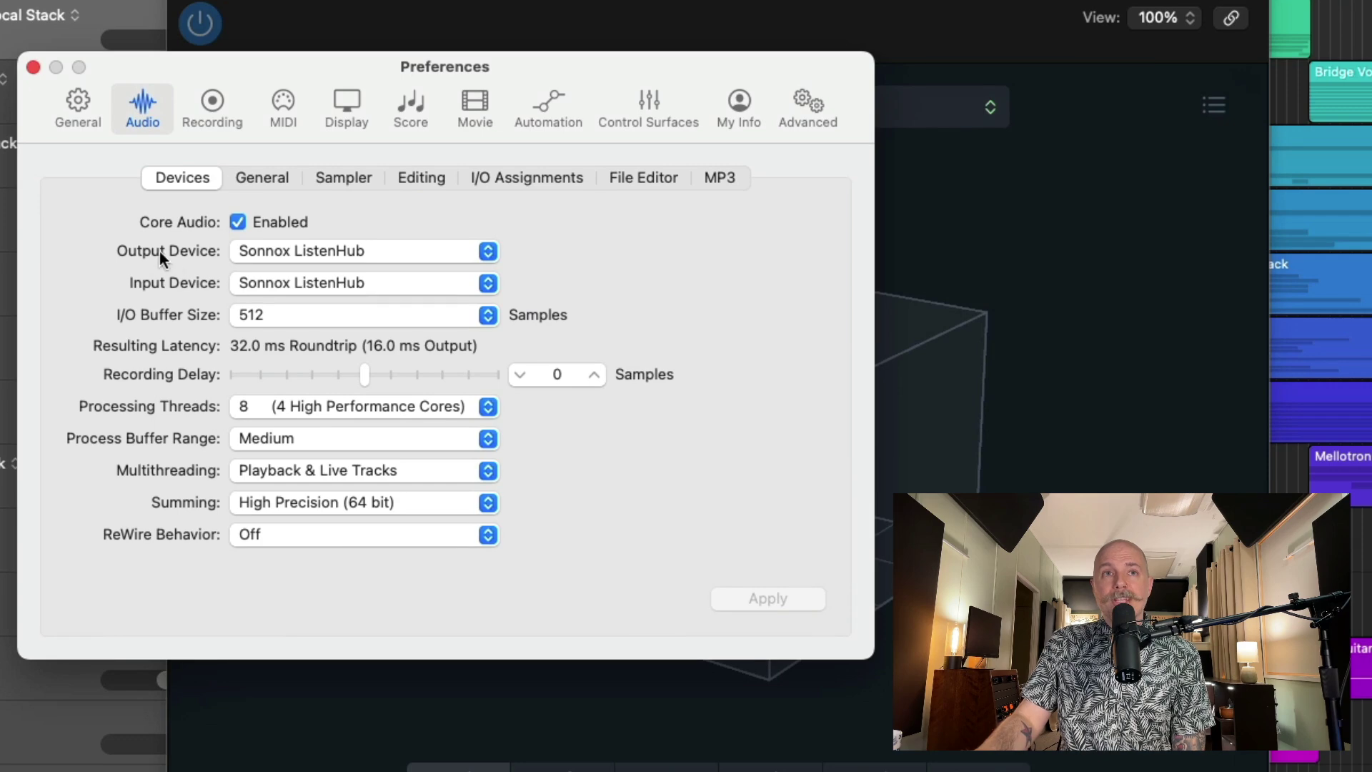
pyautogui.click(263, 252)
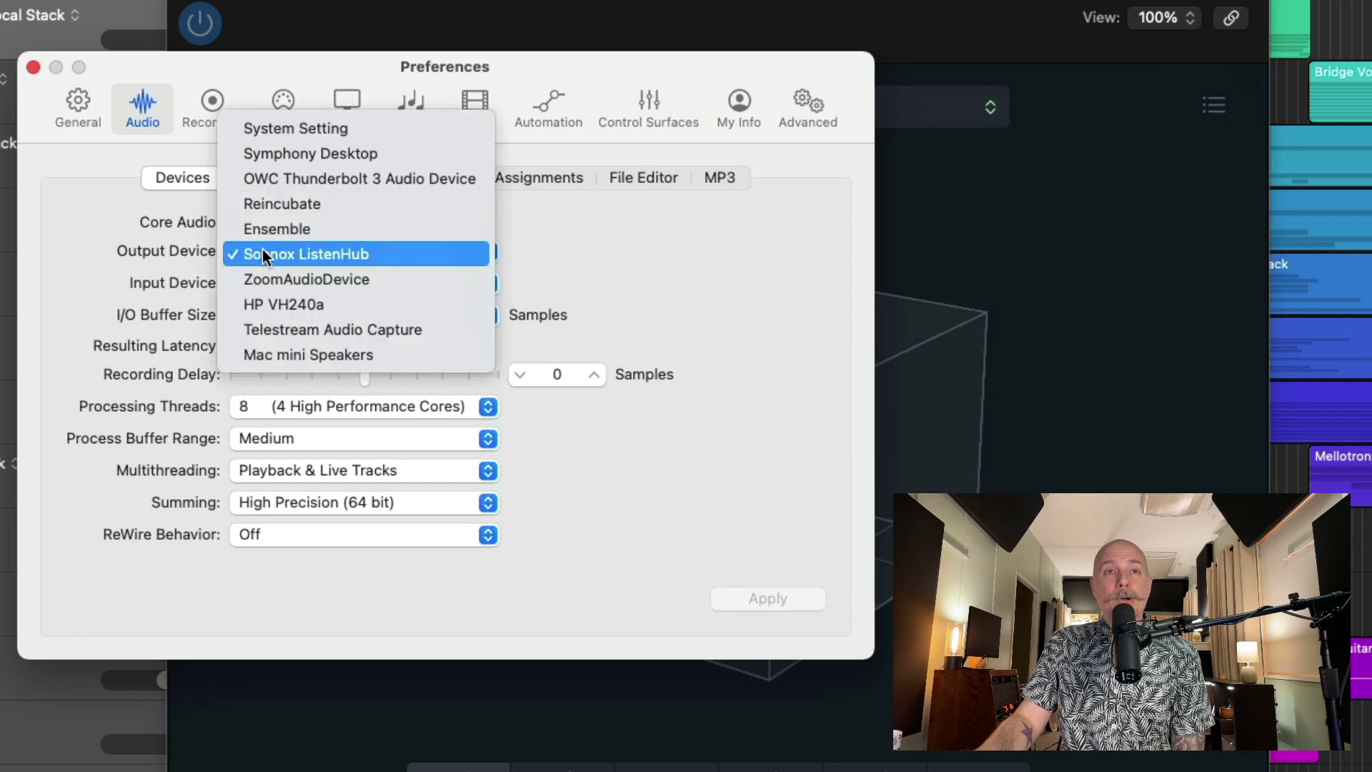
pyautogui.click(263, 250)
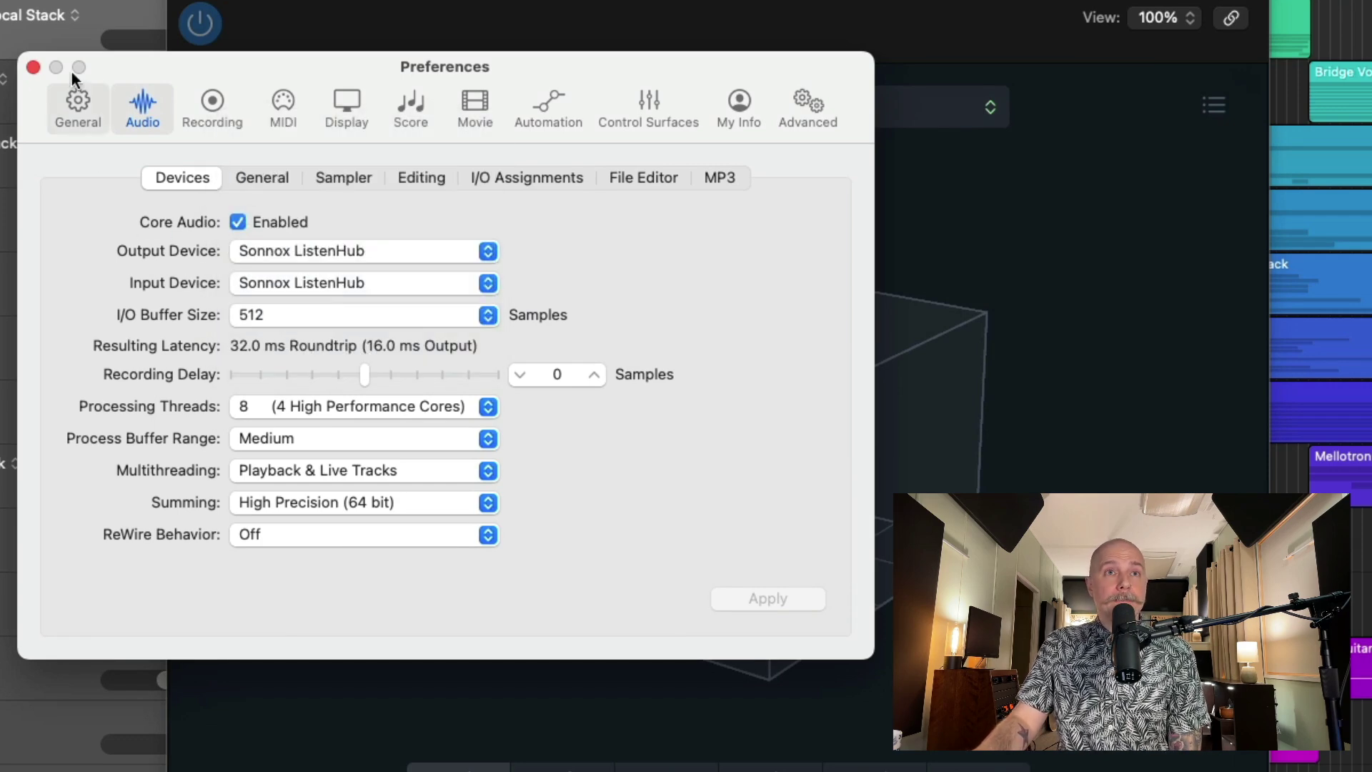
pyautogui.click(33, 66)
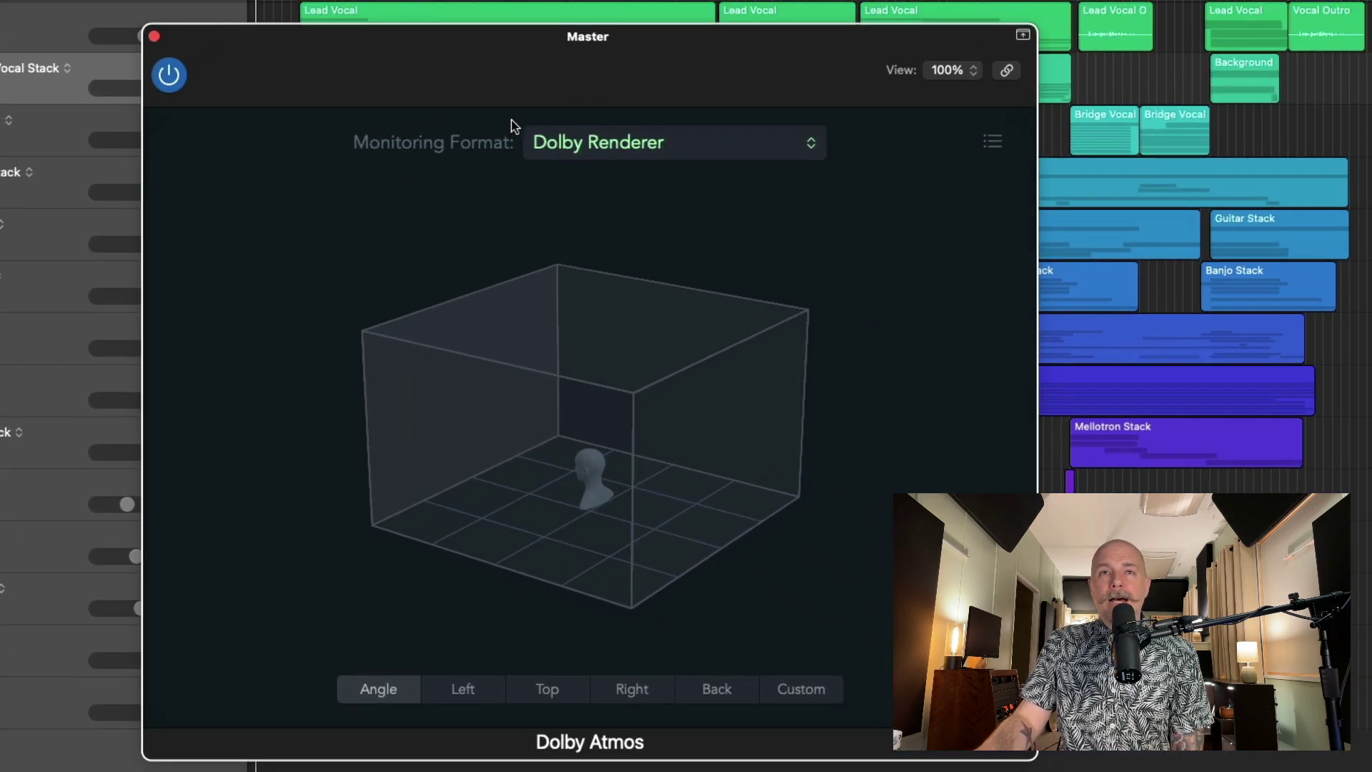
pyautogui.click(702, 146)
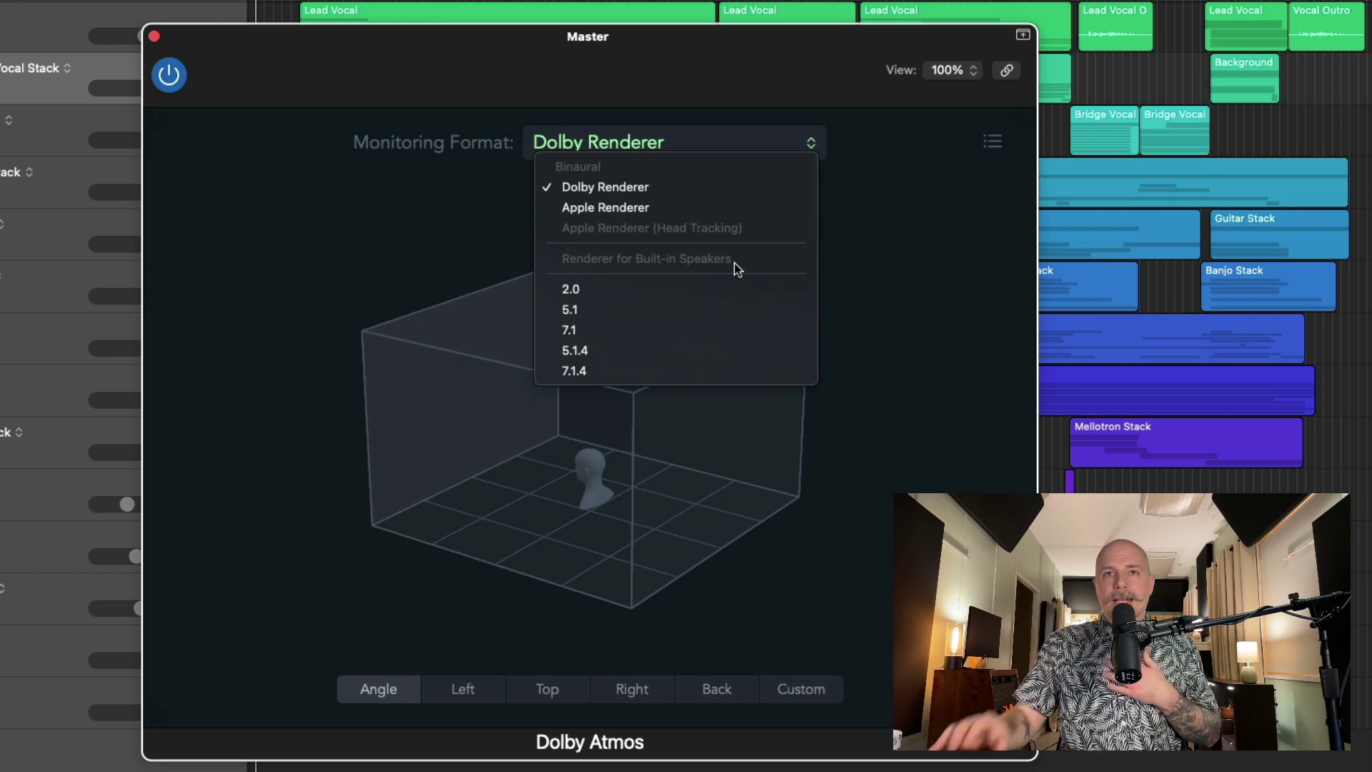
# Close the Dolby Atmos window, expand Background Vocal Stack, and select Background Vocal 1
pyautogui.click(374, 209)
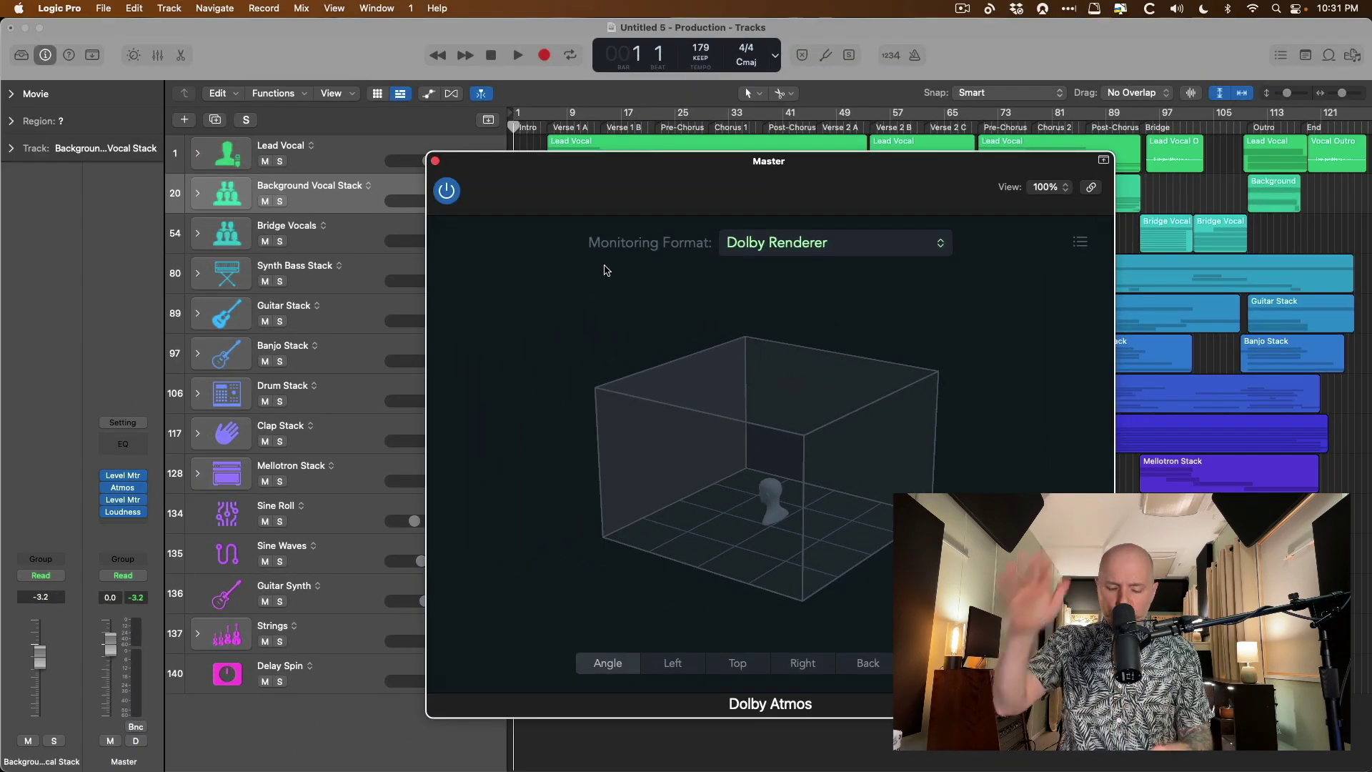
pyautogui.press('super+w')
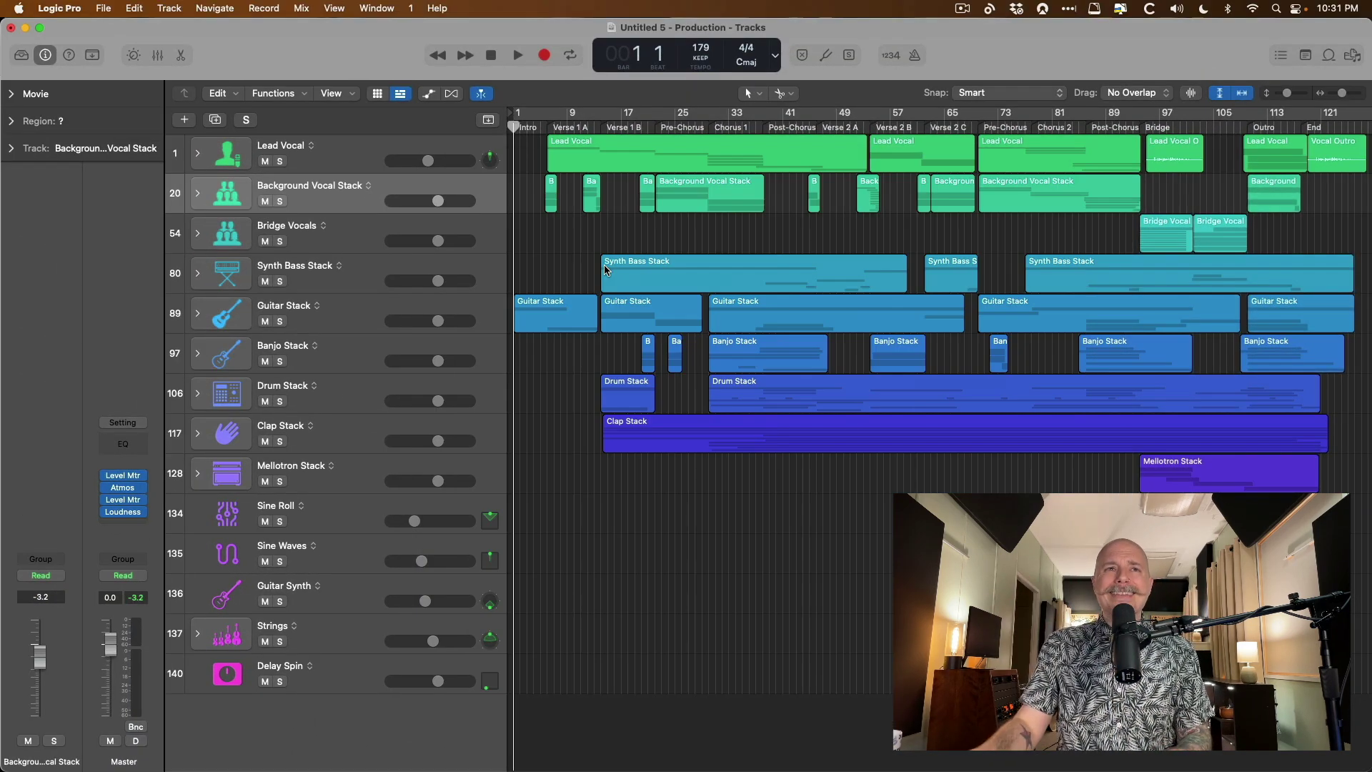
pyautogui.click(198, 196)
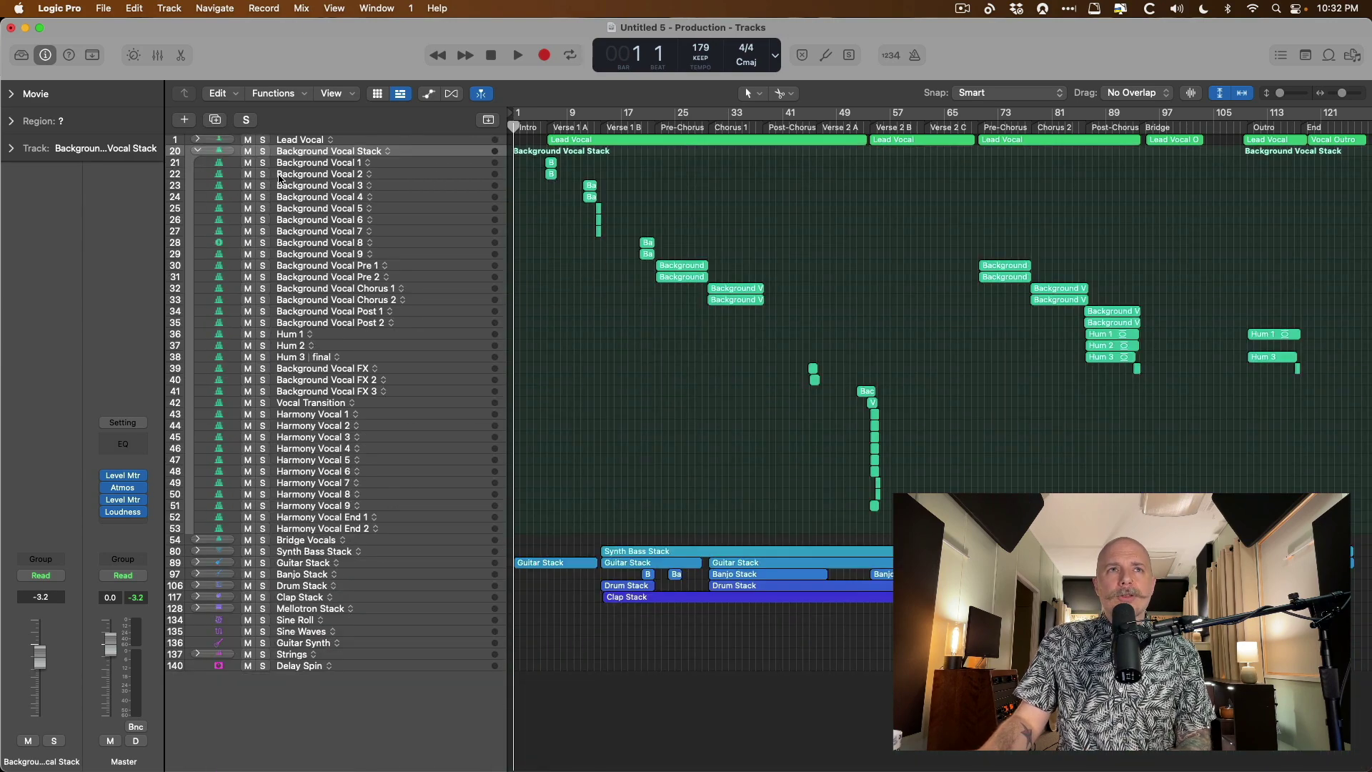
pyautogui.click(349, 165)
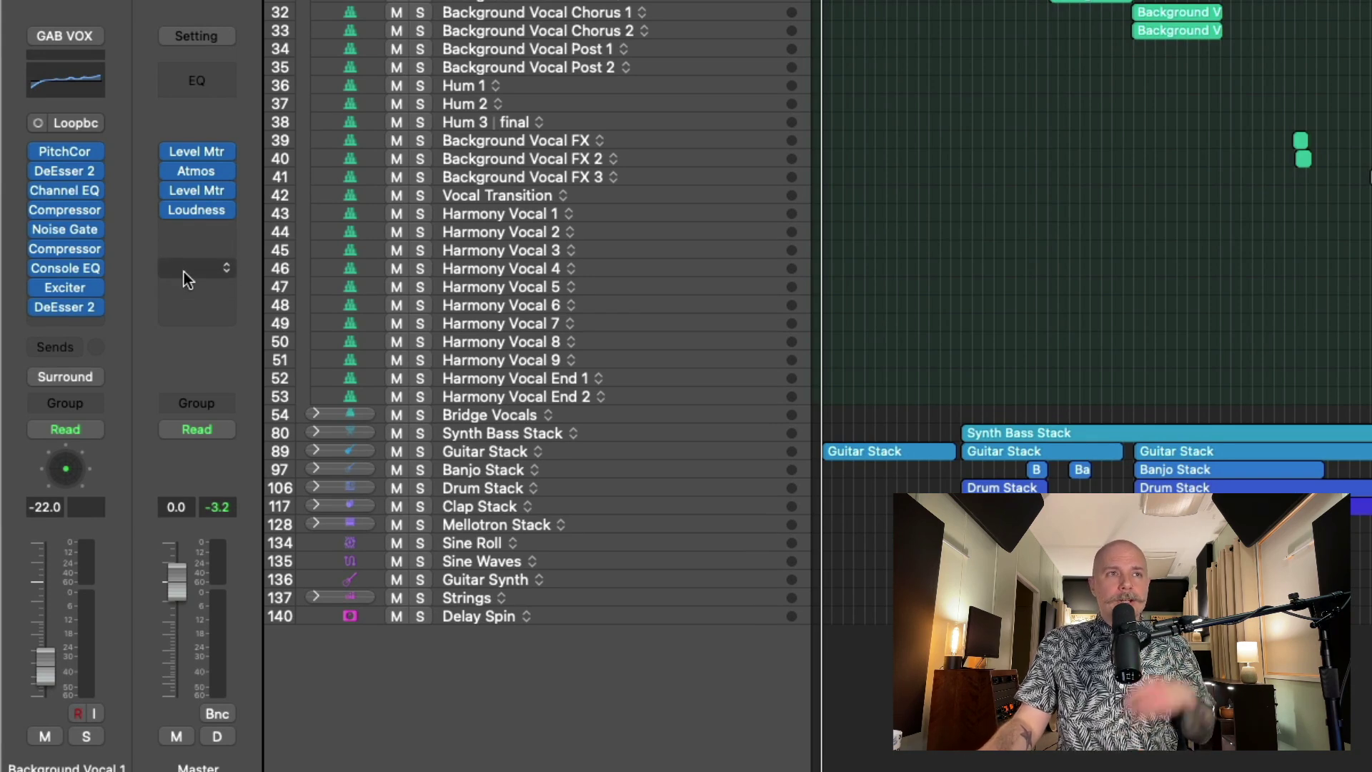
# Open the empty insert below DeEsser 2 on Background Vocal 1 and browse to Imaging > Spatial Audio Monitoring
pyautogui.click(77, 323)
pyautogui.moveTo(140, 511)
pyautogui.moveTo(240, 515)
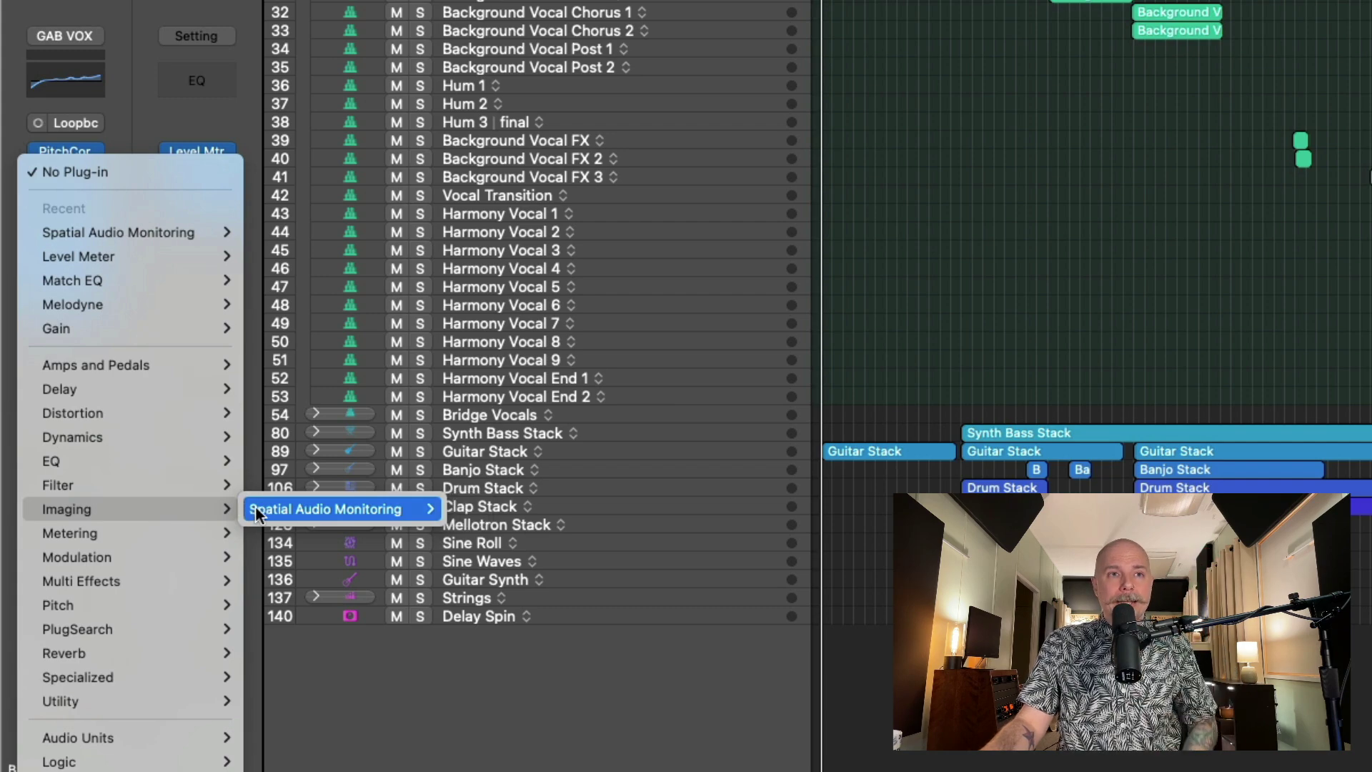
# Insert Spatial Audio Monitoring (7.1.2) on Background Vocal 1, keeping its monitoring format on Apple Renderer
pyautogui.click(466, 509)
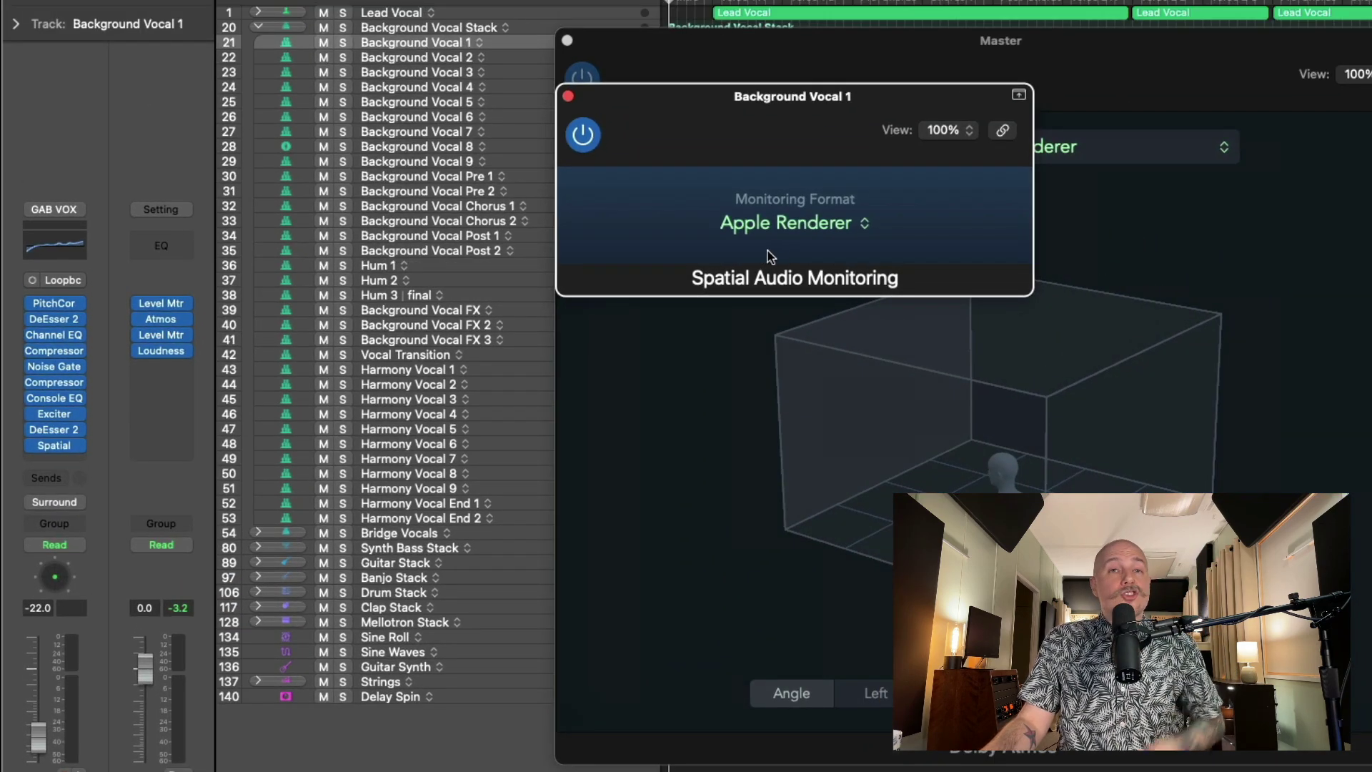
pyautogui.moveTo(821, 117); pyautogui.dragTo(577, 201)
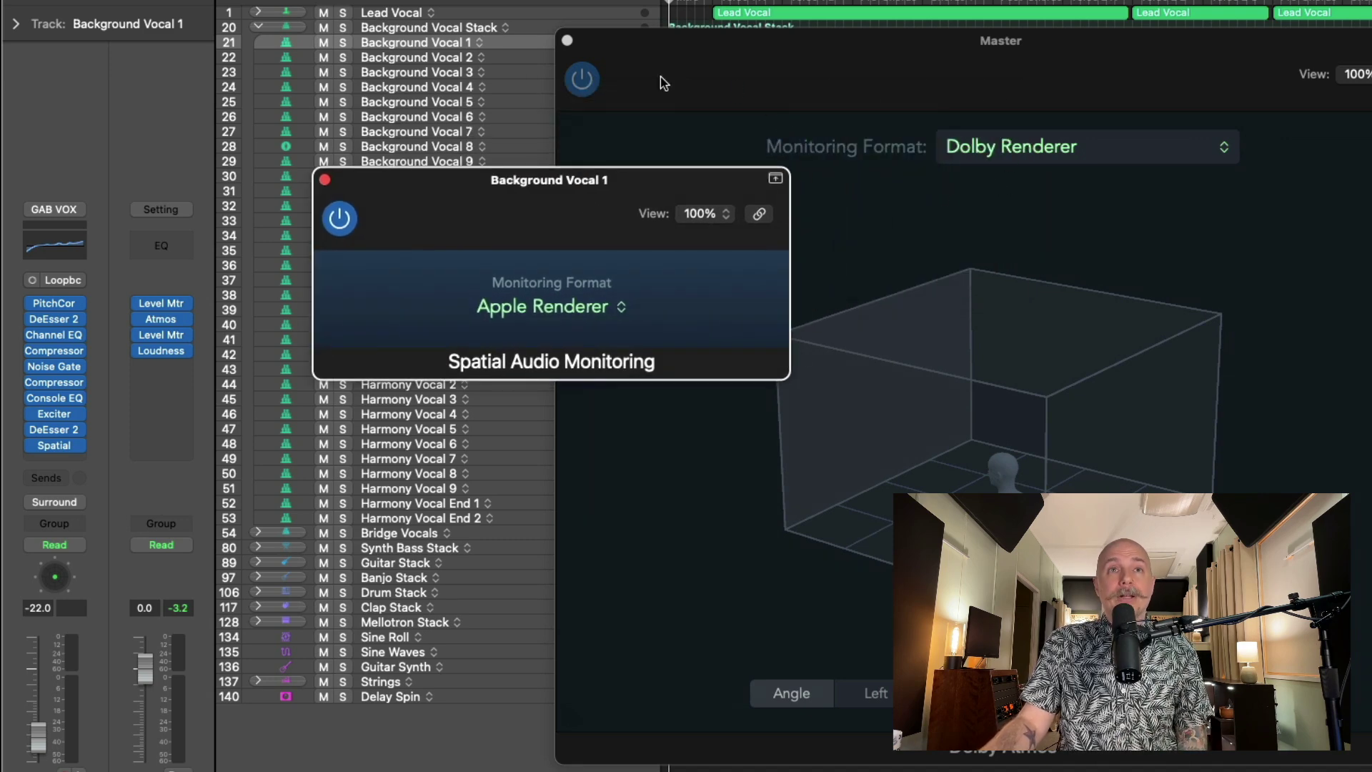
pyautogui.click(567, 40)
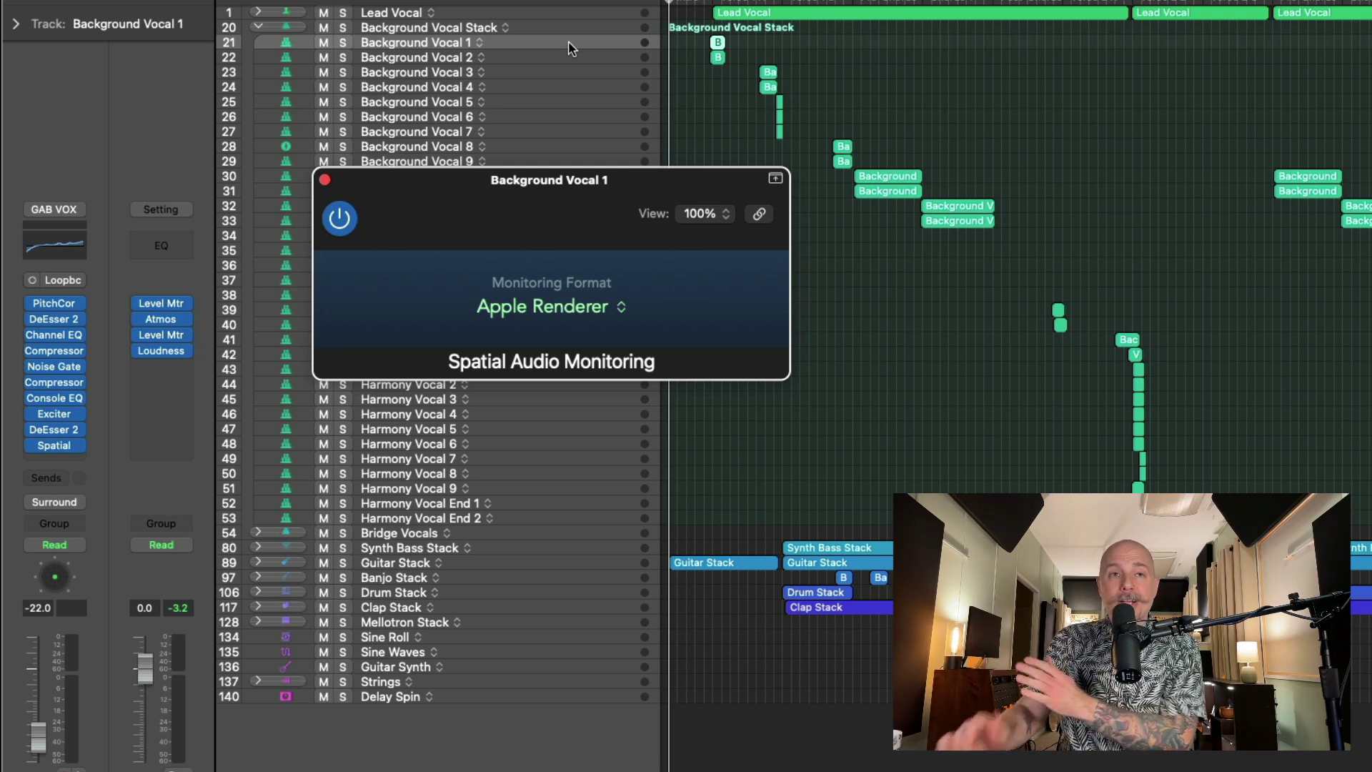
pyautogui.click(597, 321)
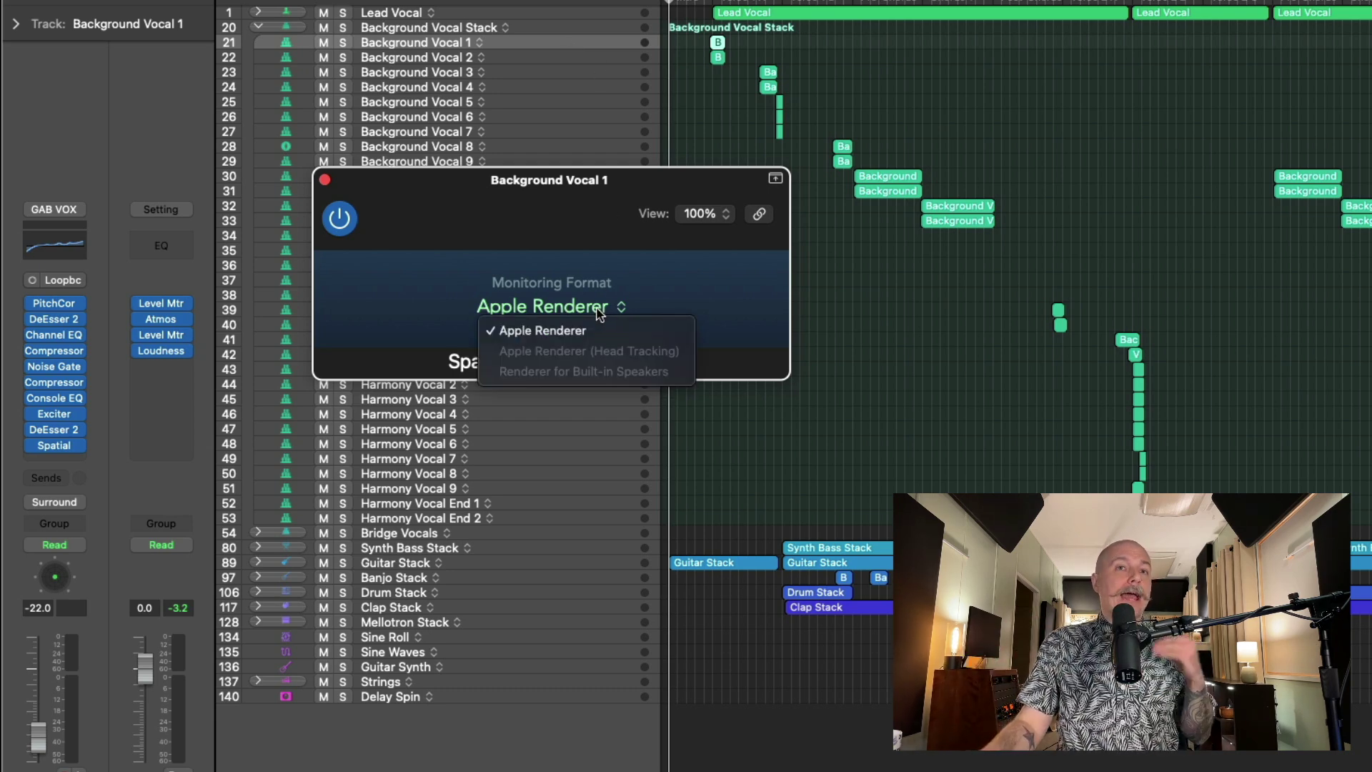
pyautogui.click(533, 220)
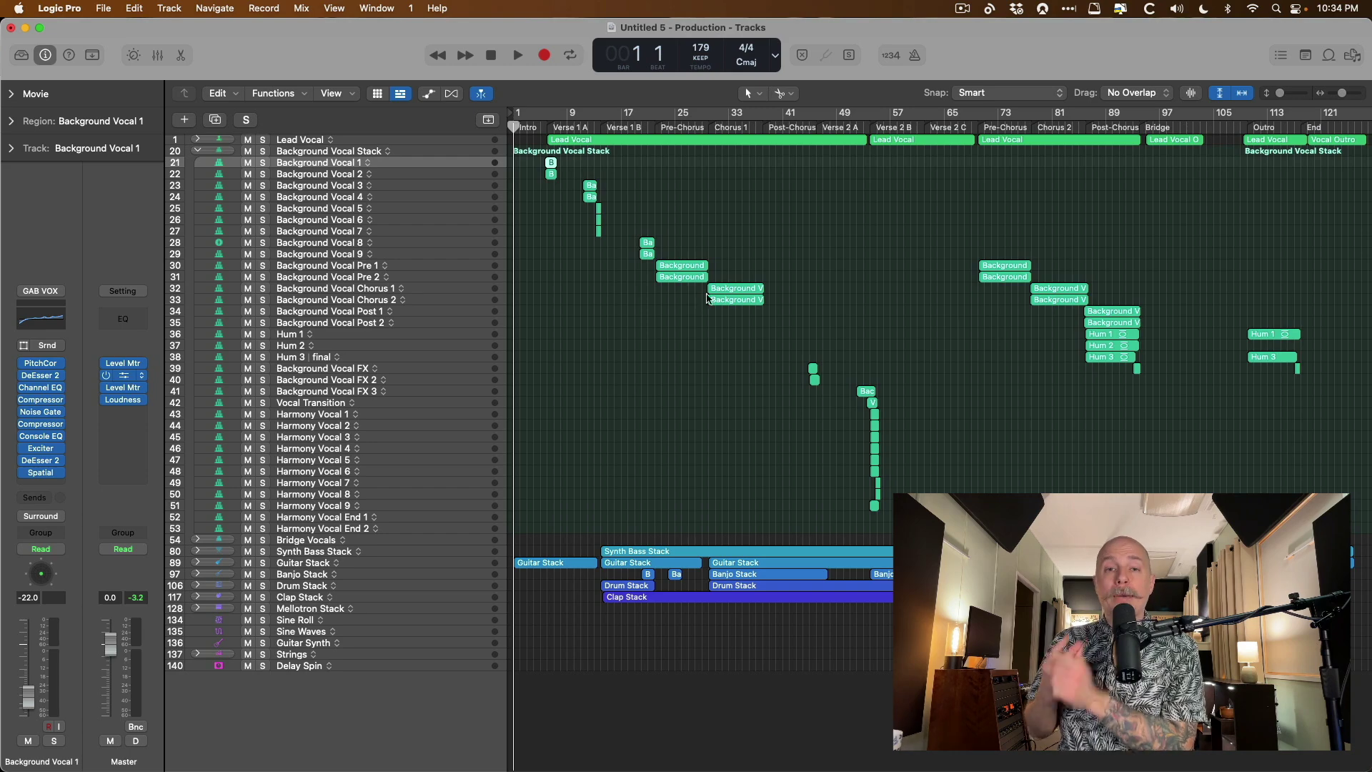
# Set the Master Dolby Atmos plug-in's Monitoring Format to Apple Renderer, then switch to Music
pyautogui.click(136, 376)
pyautogui.click(797, 130)
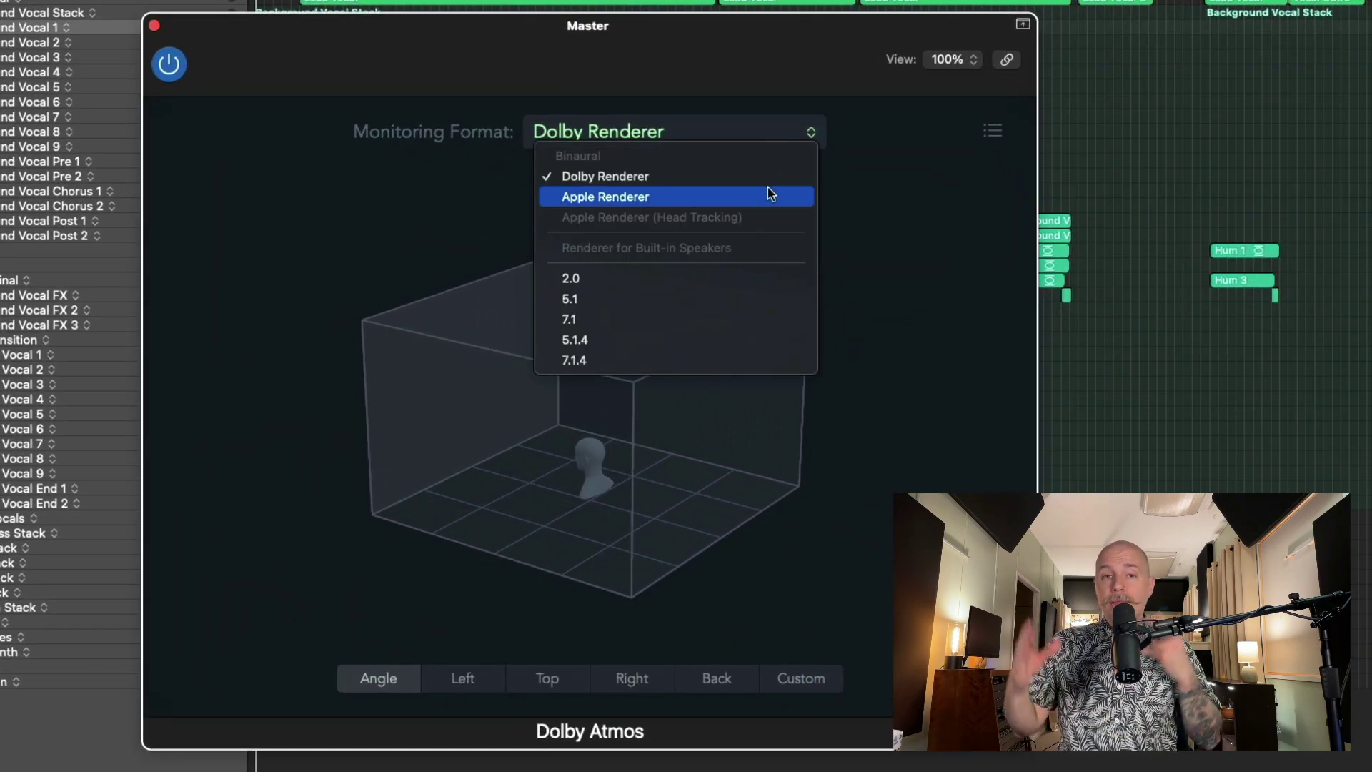
pyautogui.click(786, 105)
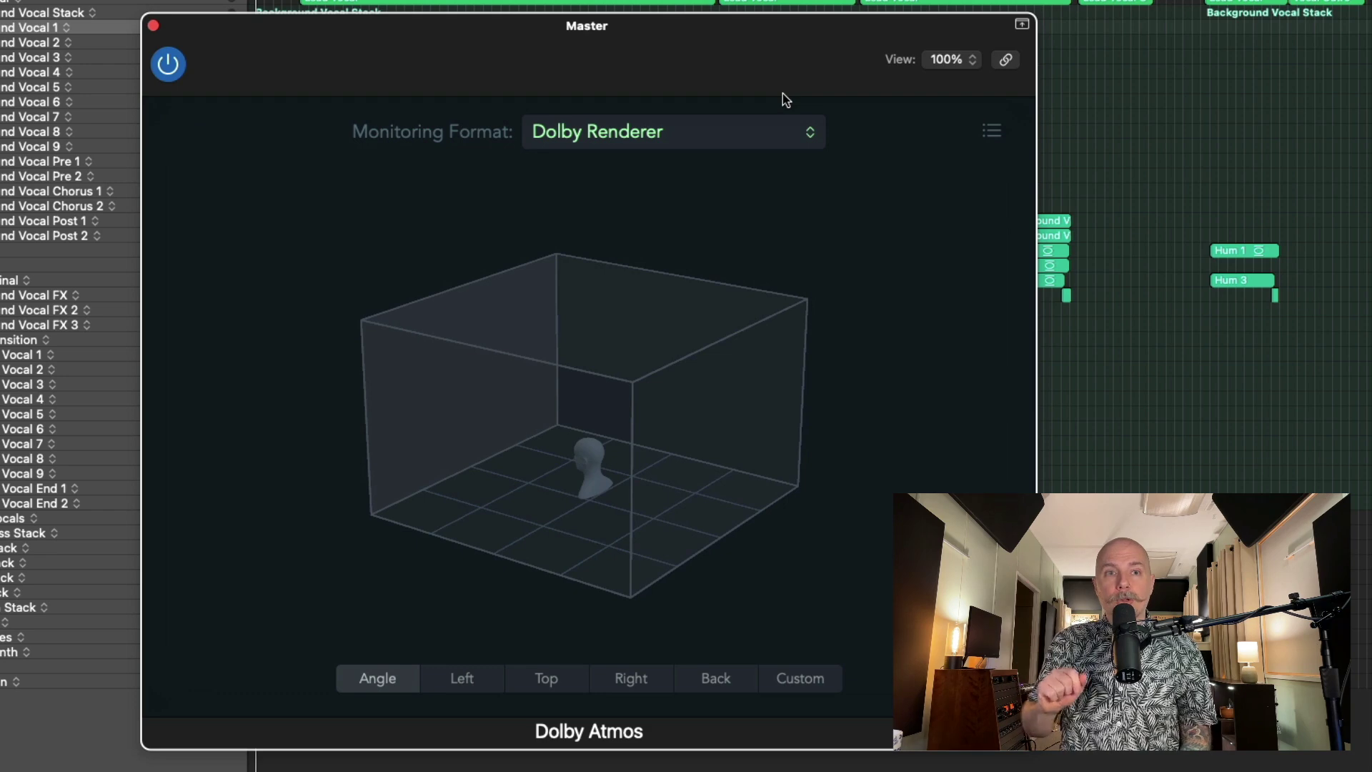
pyautogui.click(809, 132)
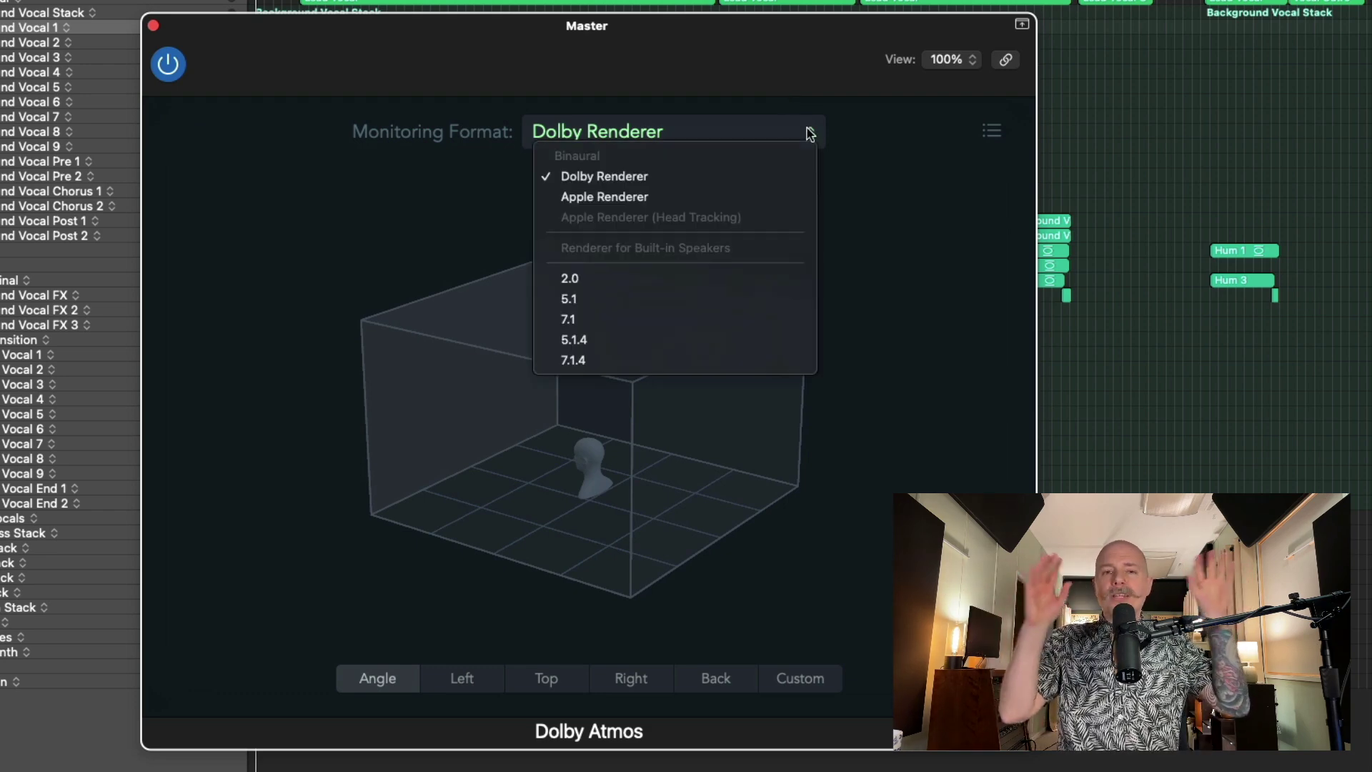
pyautogui.click(698, 197)
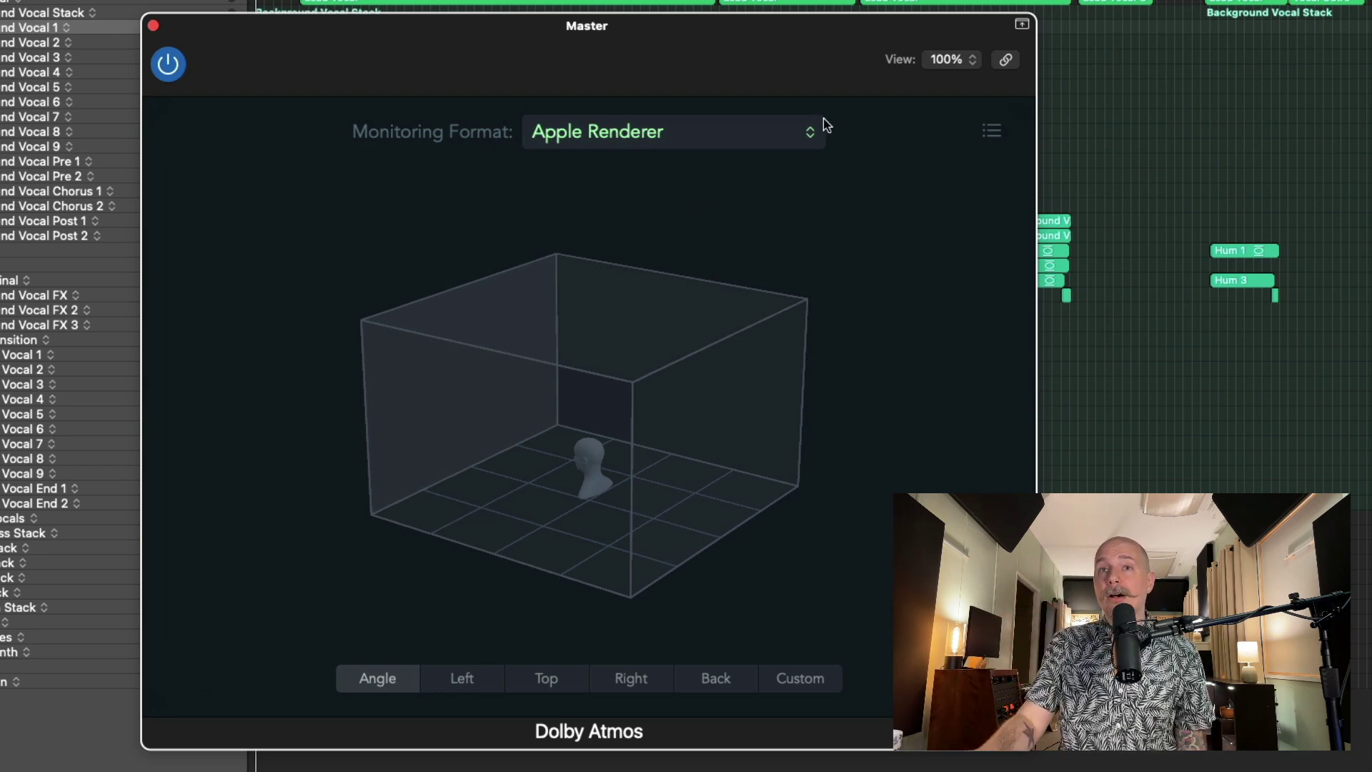
pyautogui.click(812, 134)
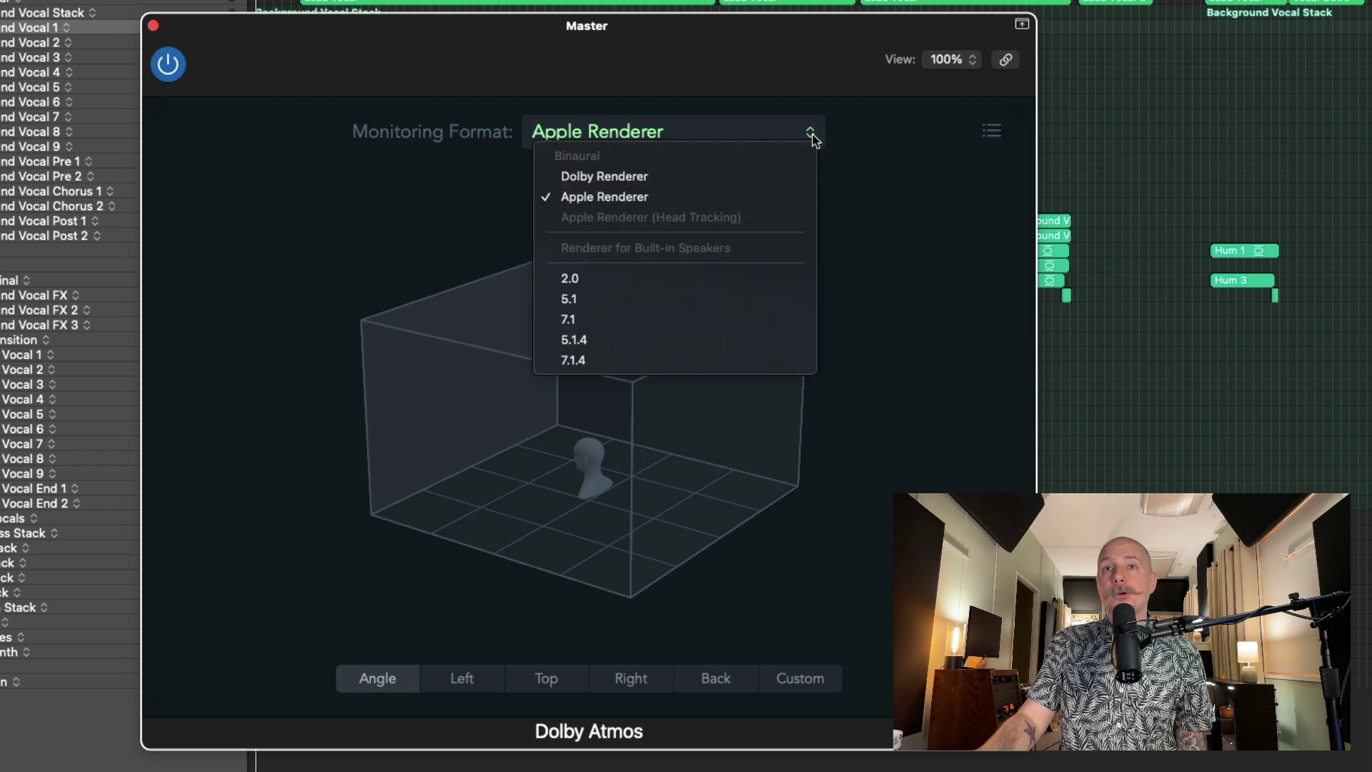
pyautogui.click(882, 175)
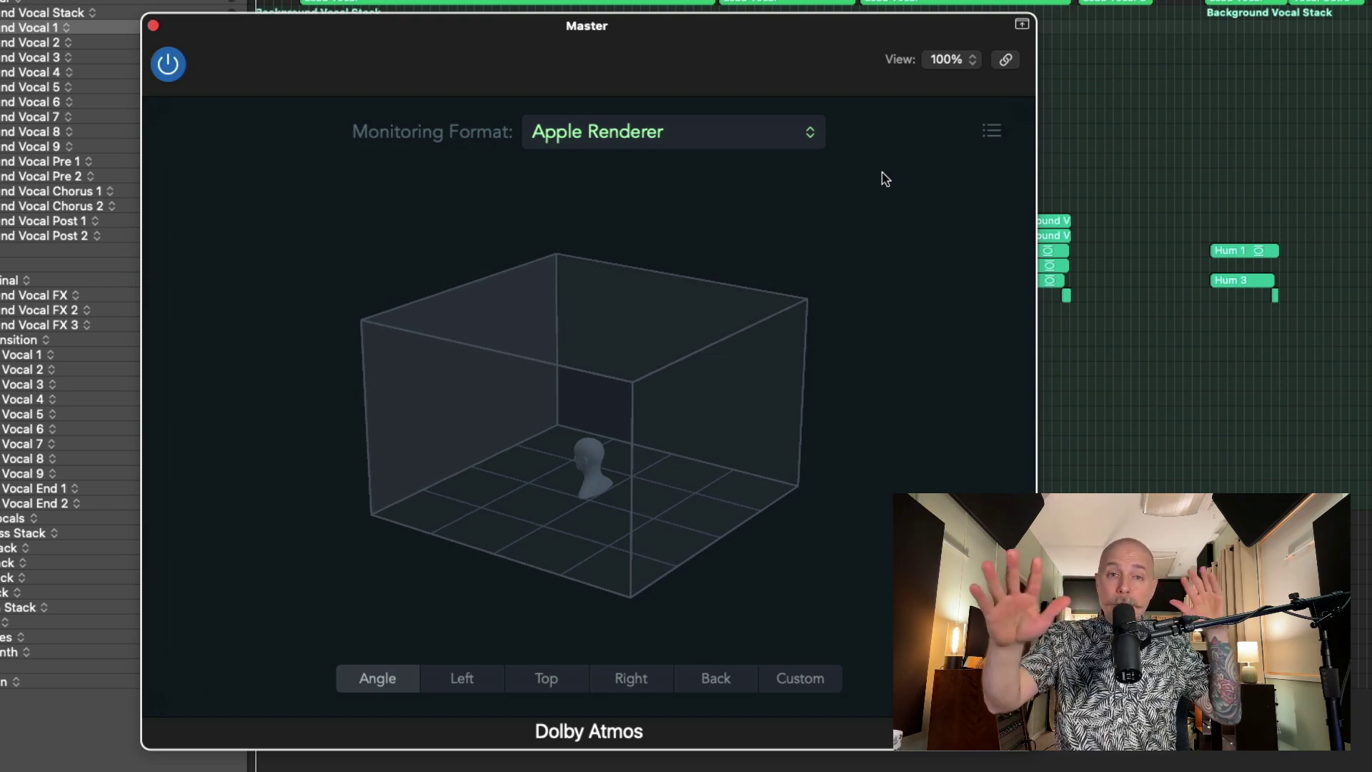
pyautogui.press('super+Tab')
pyautogui.press('super+Tab')
pyautogui.press('super+Tab')
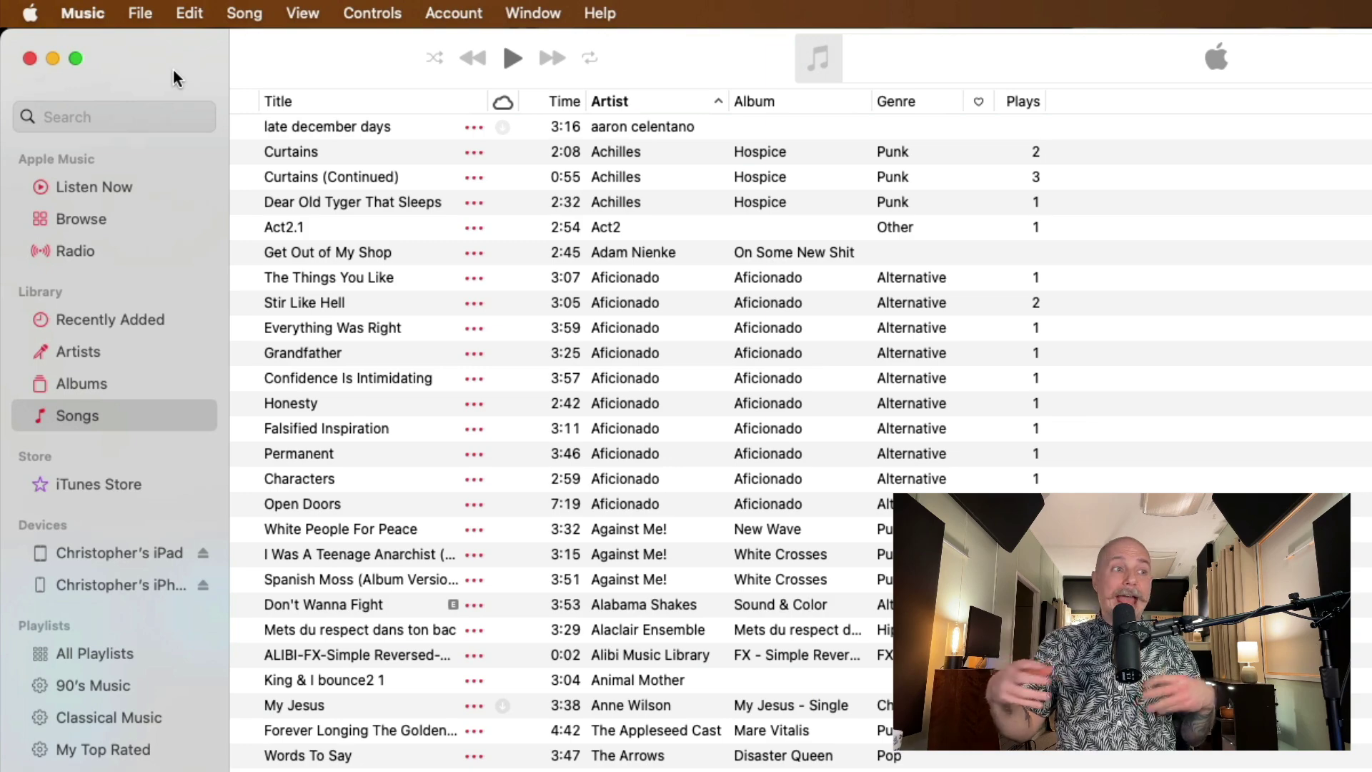
pyautogui.click(104, 17)
pyautogui.click(98, 75)
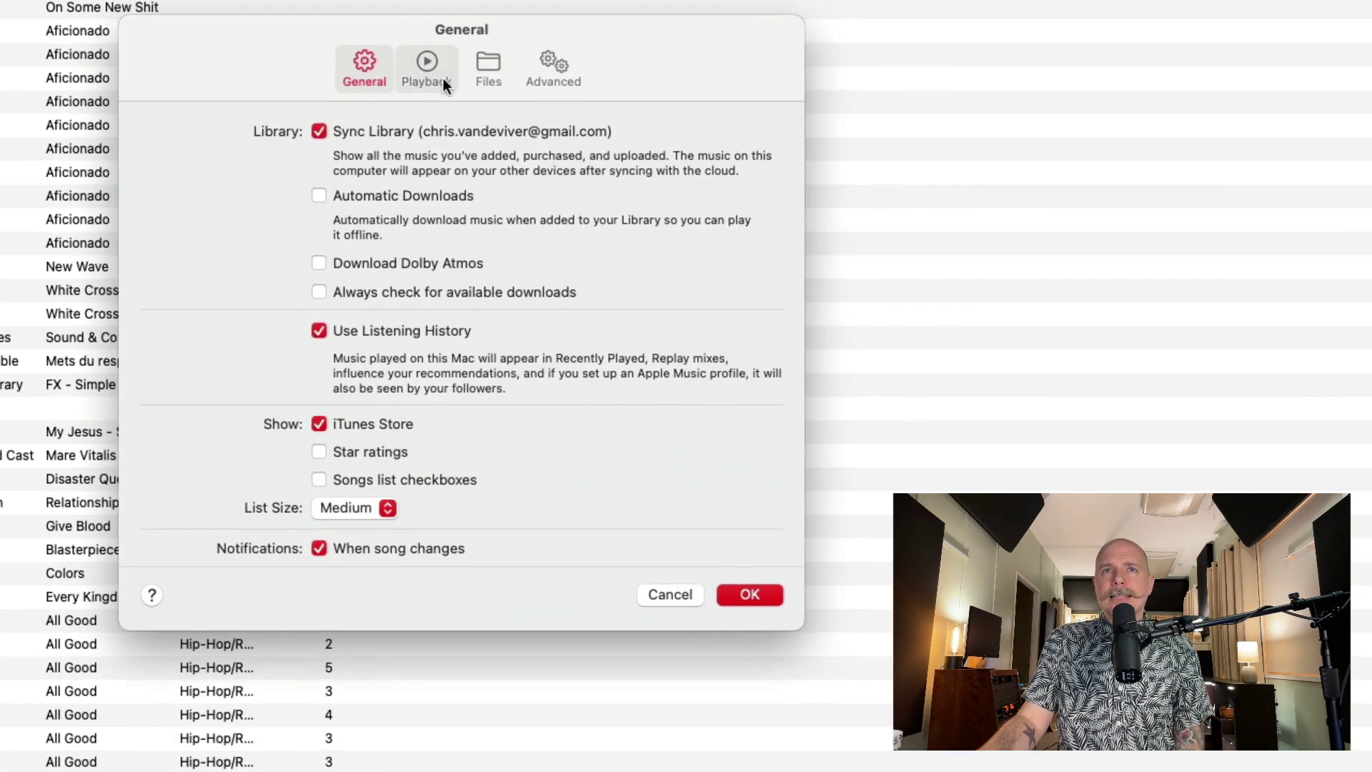
pyautogui.click(669, 151)
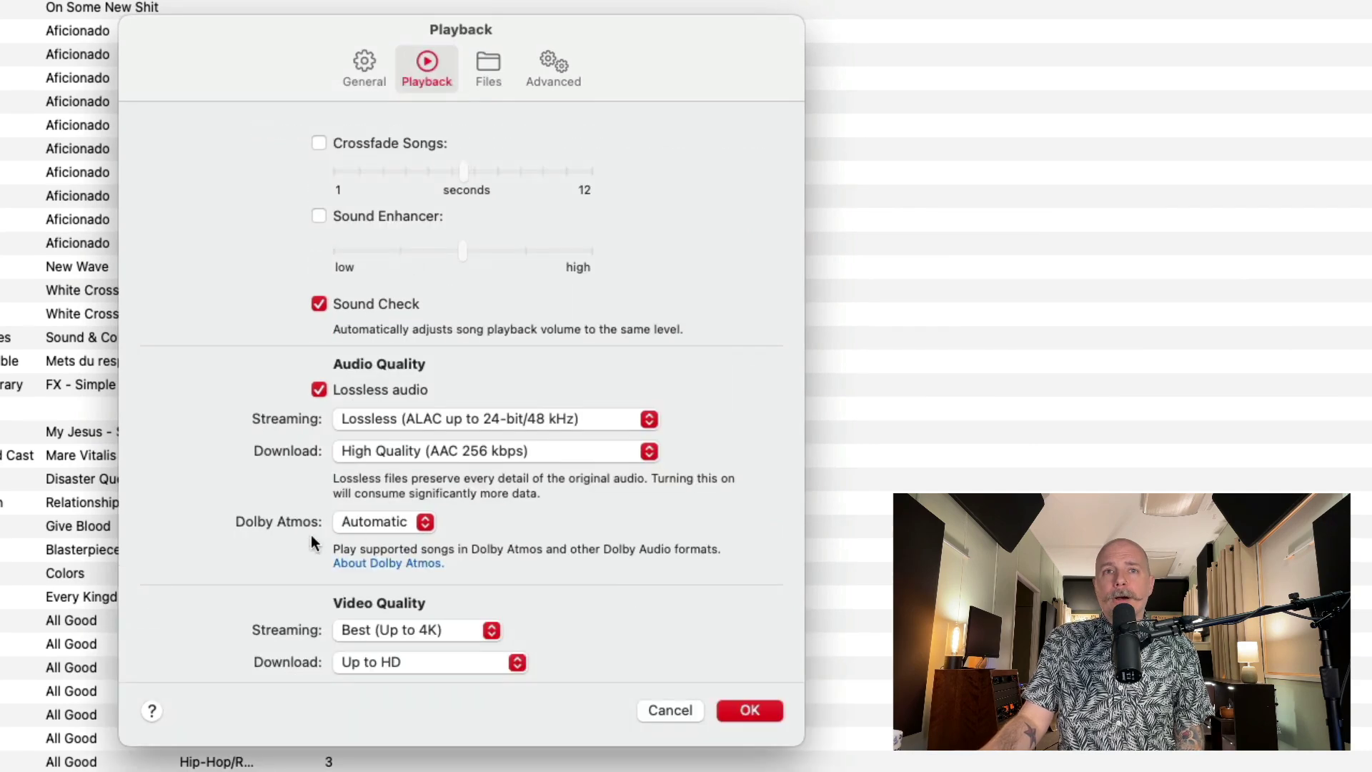
pyautogui.click(348, 520)
pyautogui.click(345, 567)
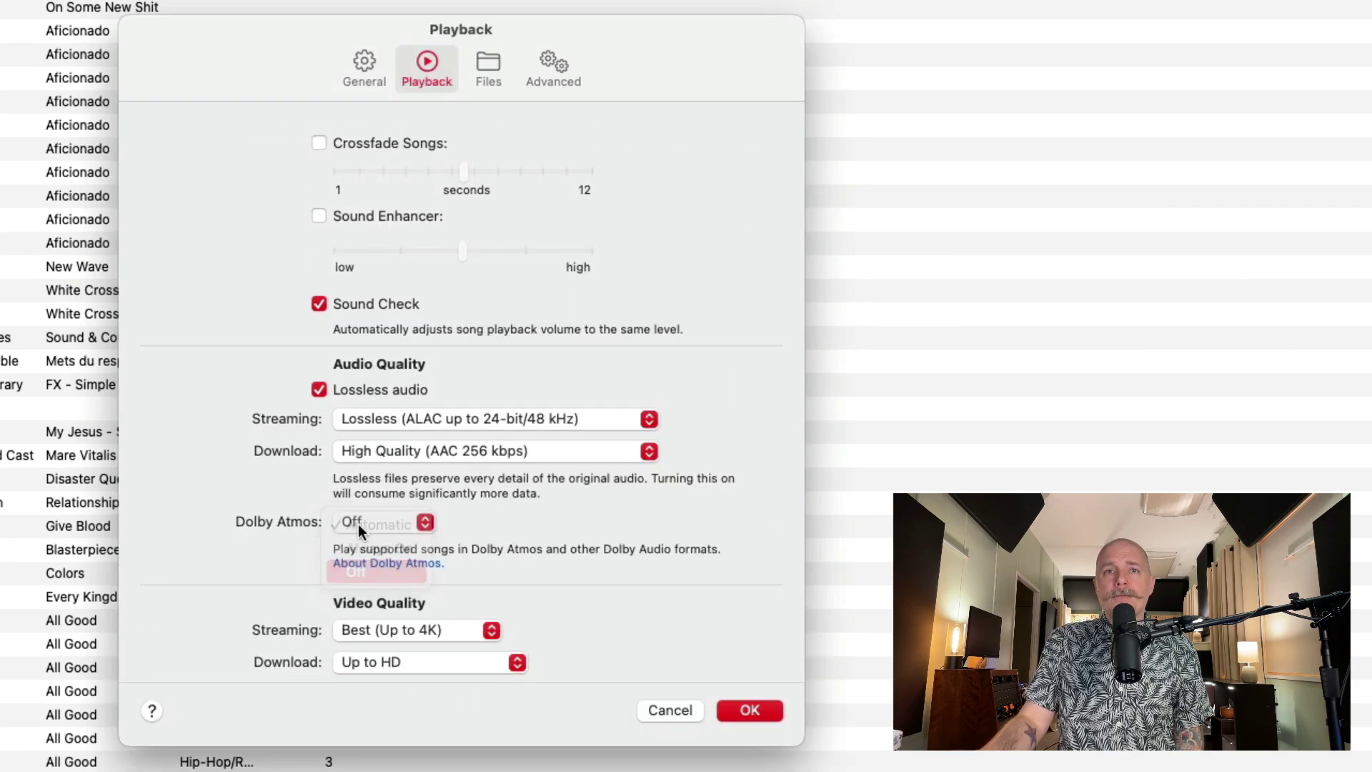
pyautogui.click(358, 522)
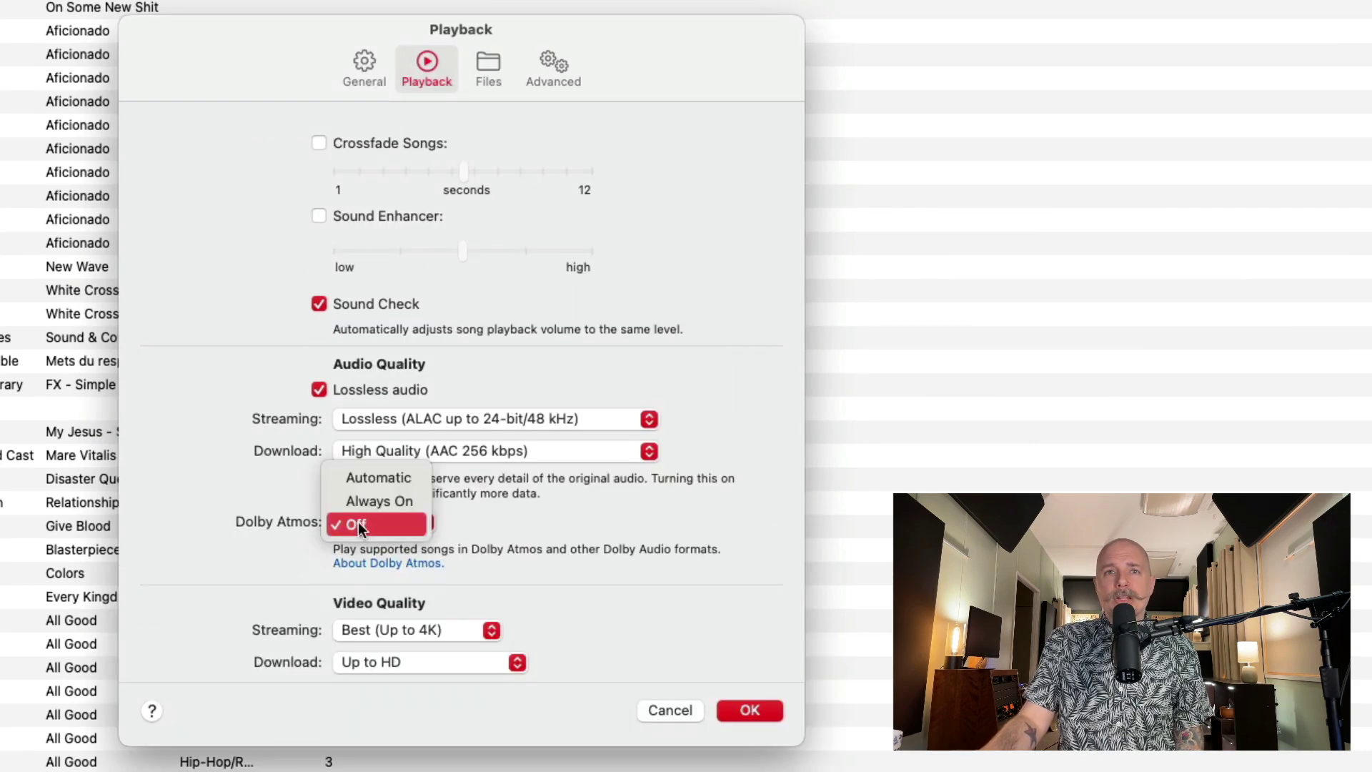
pyautogui.click(359, 481)
pyautogui.click(747, 710)
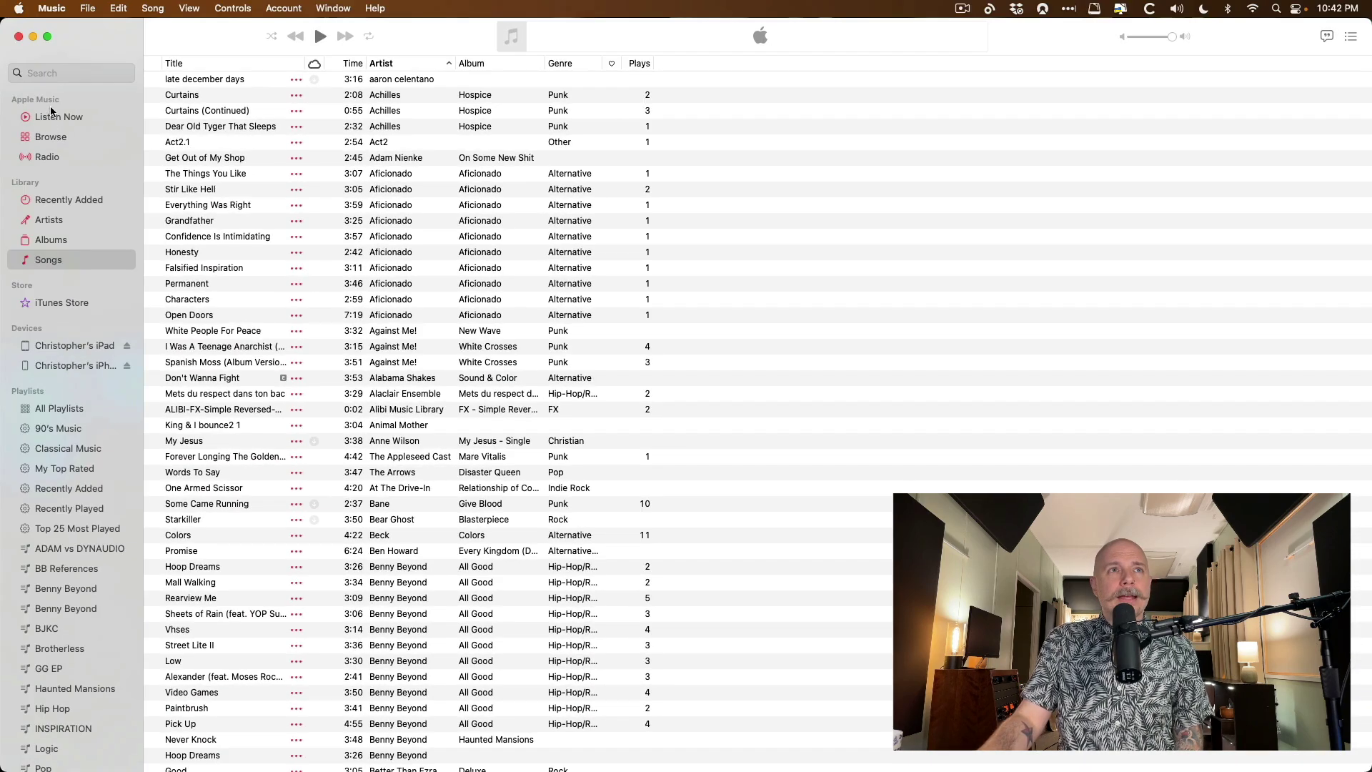
# Search Music for 'billie', open the album Happier Than Ever, and return to Logic Pro
pyautogui.click(52, 74)
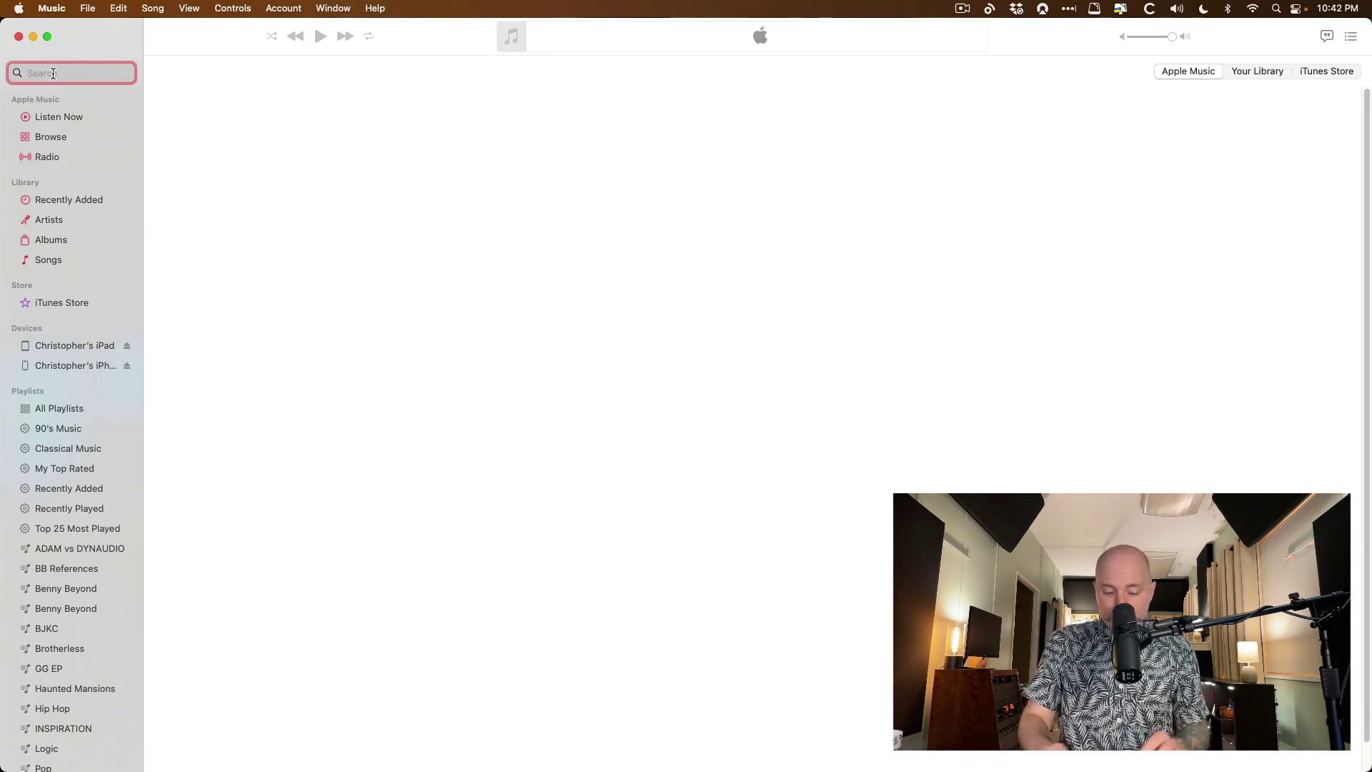
pyautogui.write('billie')
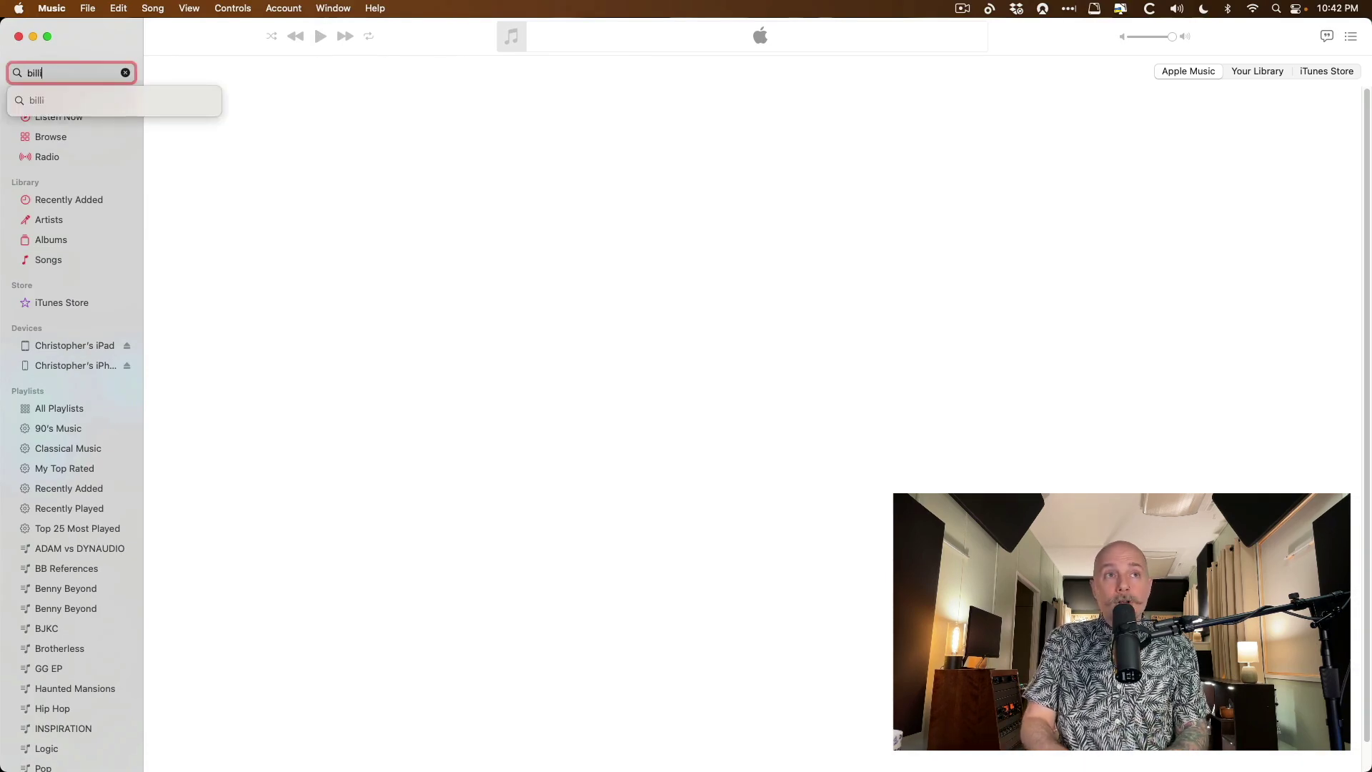
pyautogui.press('Return')
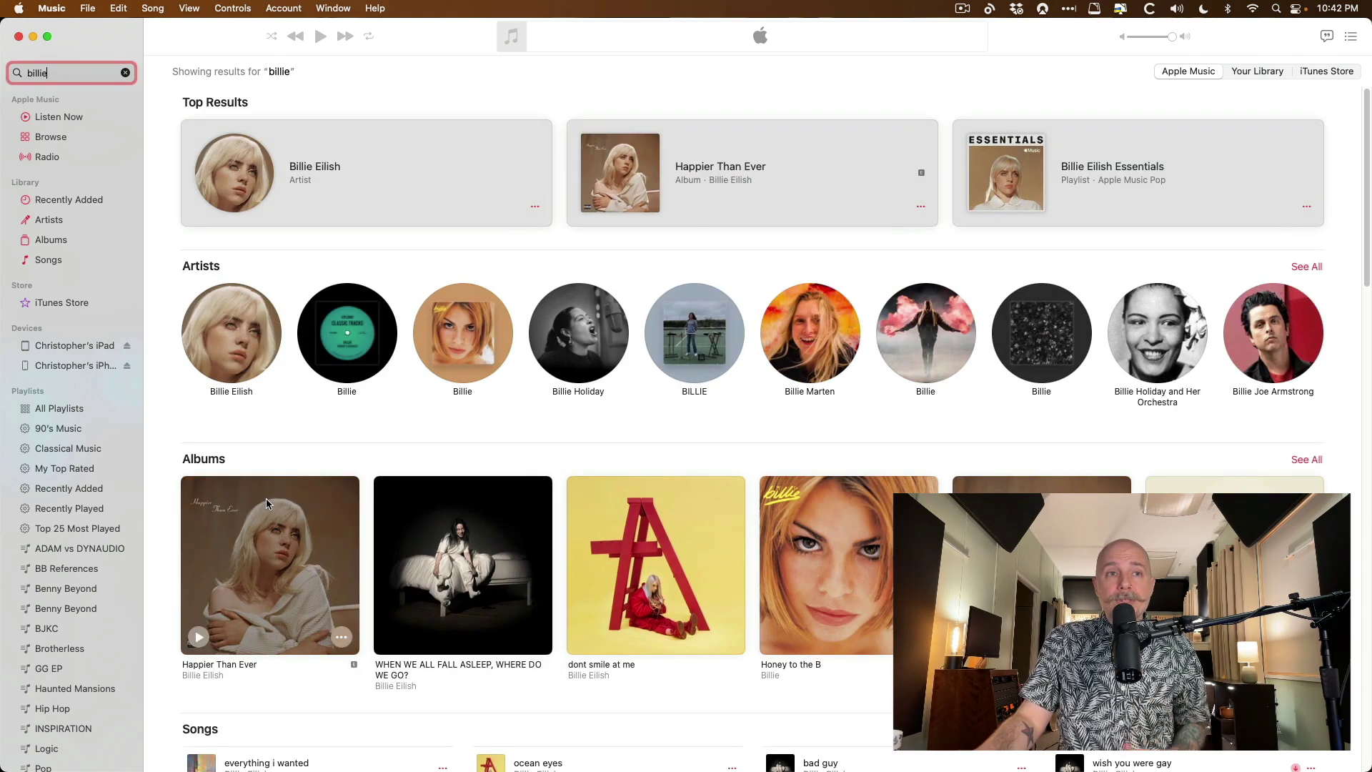
pyautogui.click(269, 509)
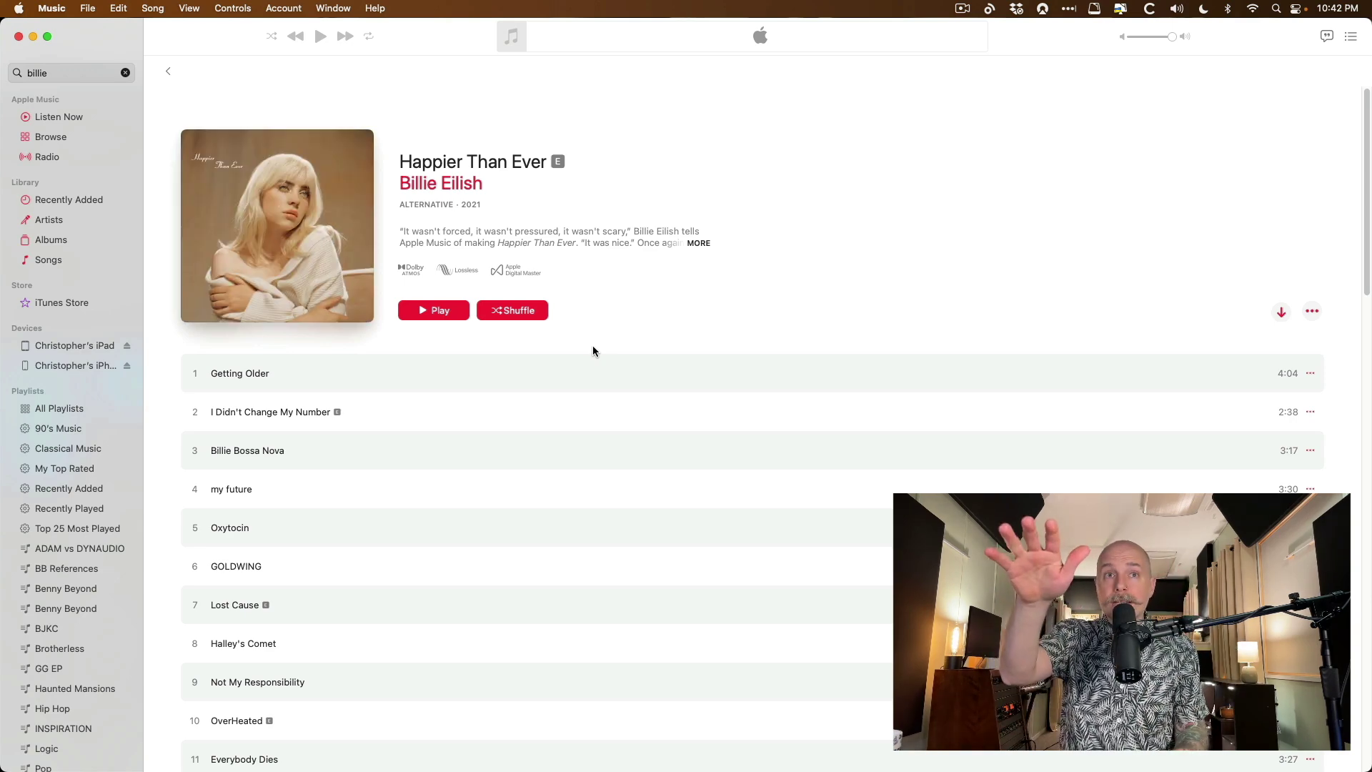
pyautogui.press('super+Tab')
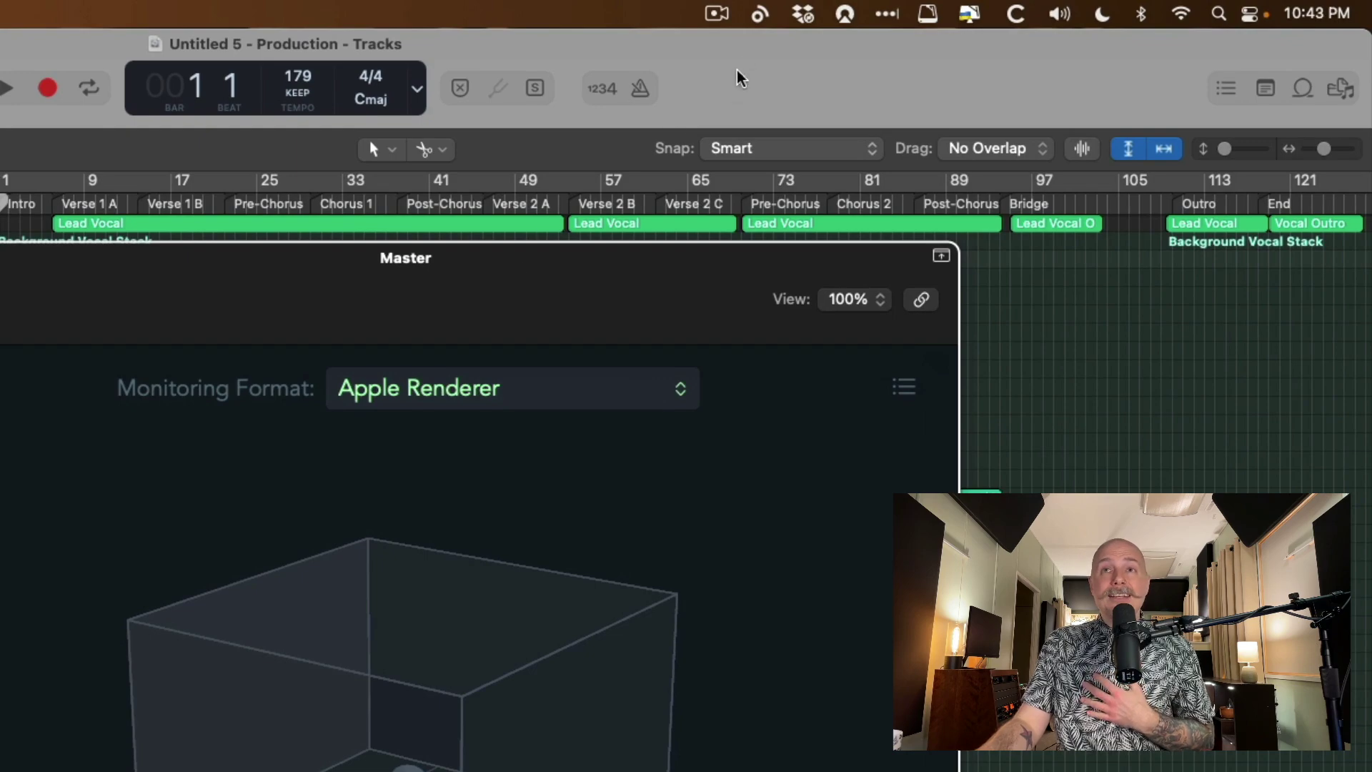
# Open the ListenHub window from the menu bar and dismiss the FX chain name prompt
pyautogui.click(760, 13)
pyautogui.click(747, 44)
pyautogui.click(212, 328)
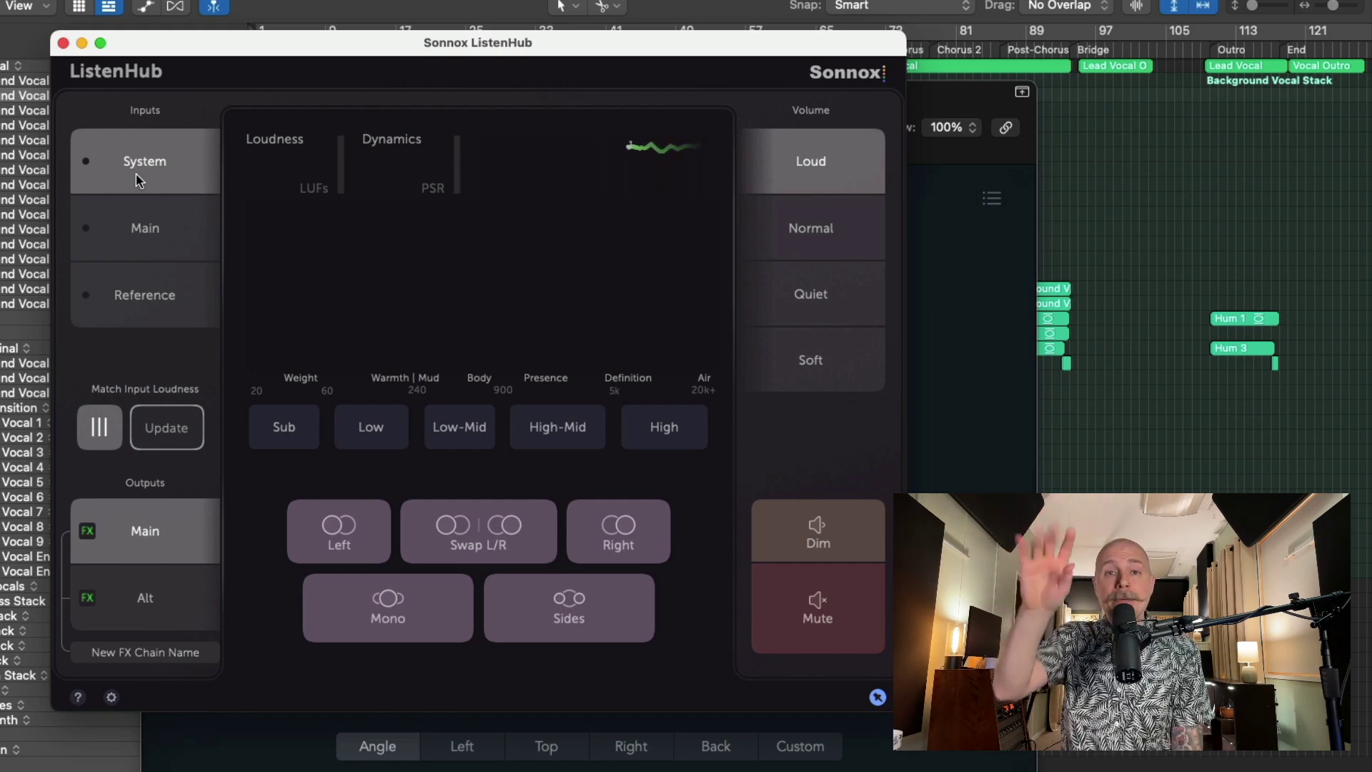
# Compare the Main and System inputs, settle on Main, and update the input loudness match
pyautogui.click(157, 236)
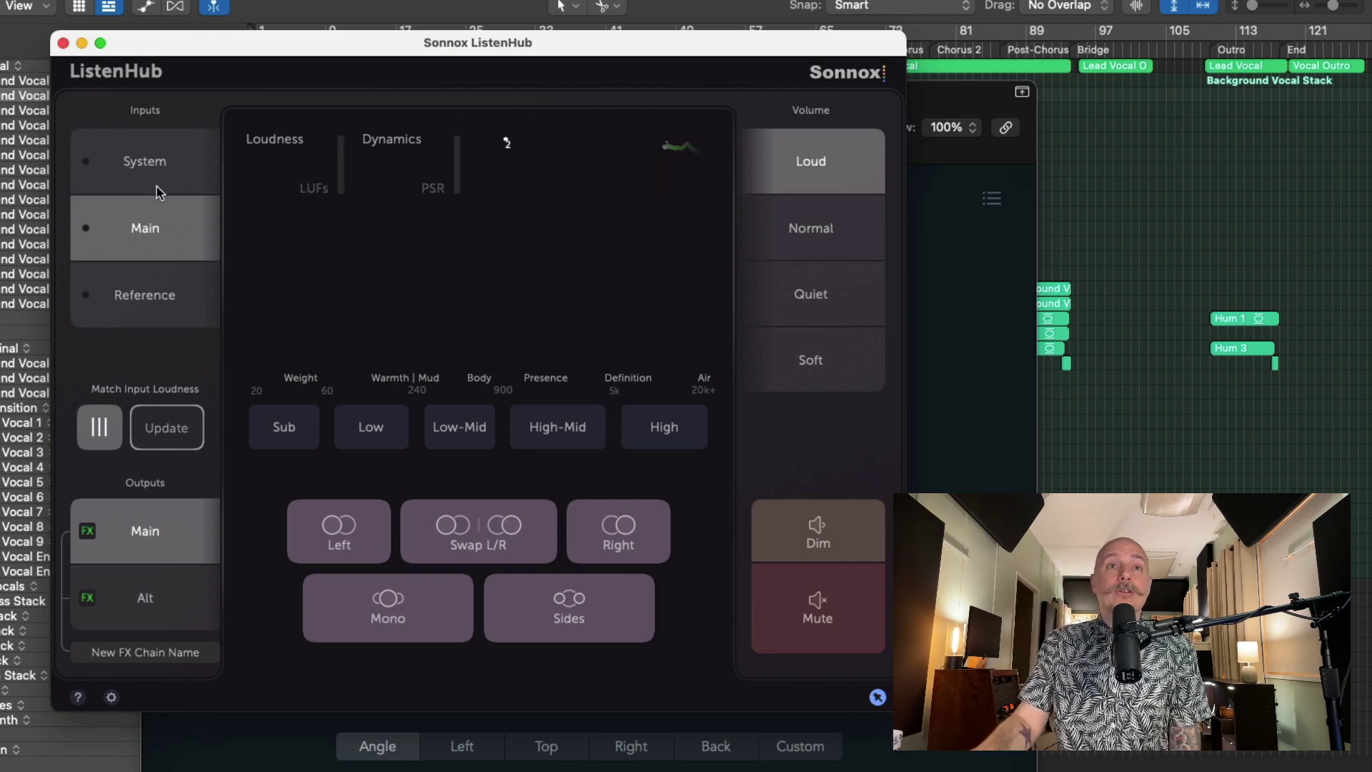
pyautogui.click(158, 233)
pyautogui.click(159, 229)
pyautogui.click(161, 229)
pyautogui.click(163, 226)
pyautogui.click(175, 170)
pyautogui.click(163, 223)
pyautogui.click(168, 188)
pyautogui.click(161, 226)
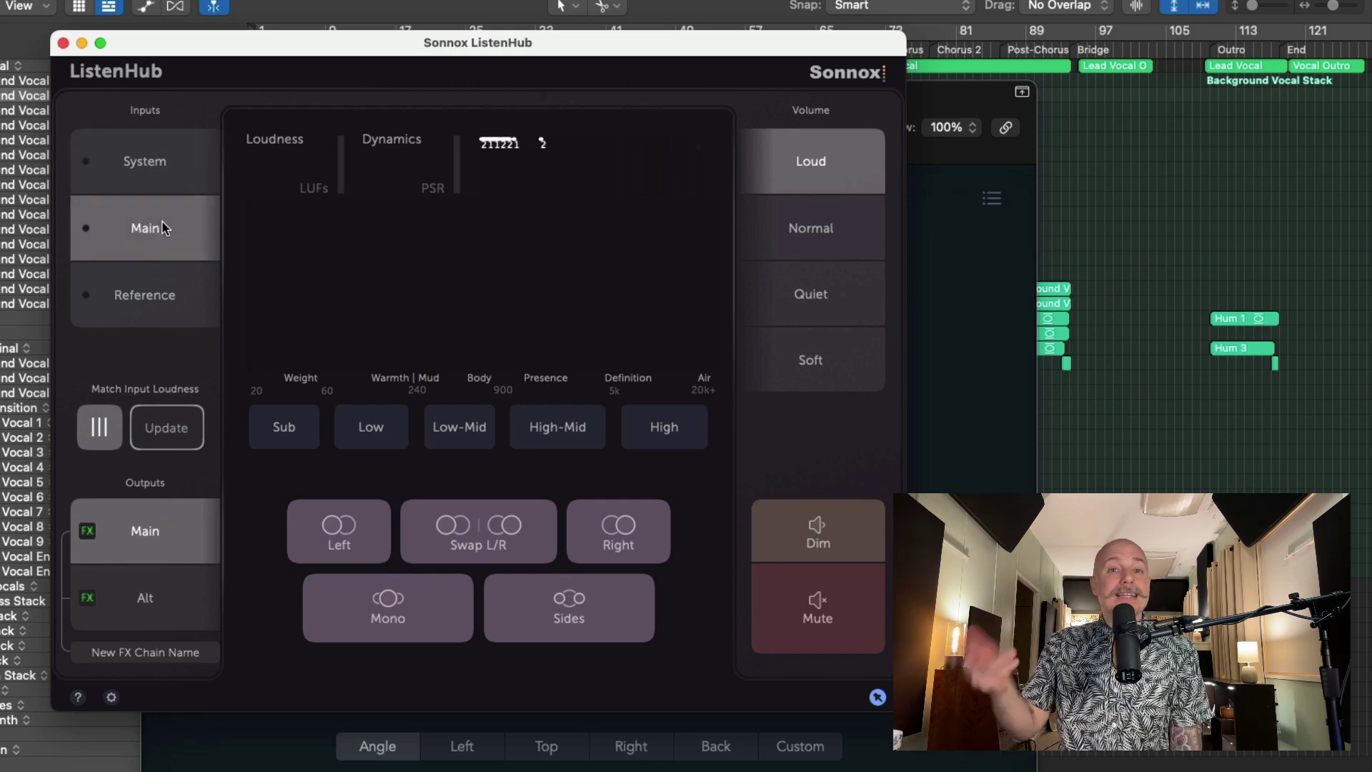
pyautogui.click(151, 433)
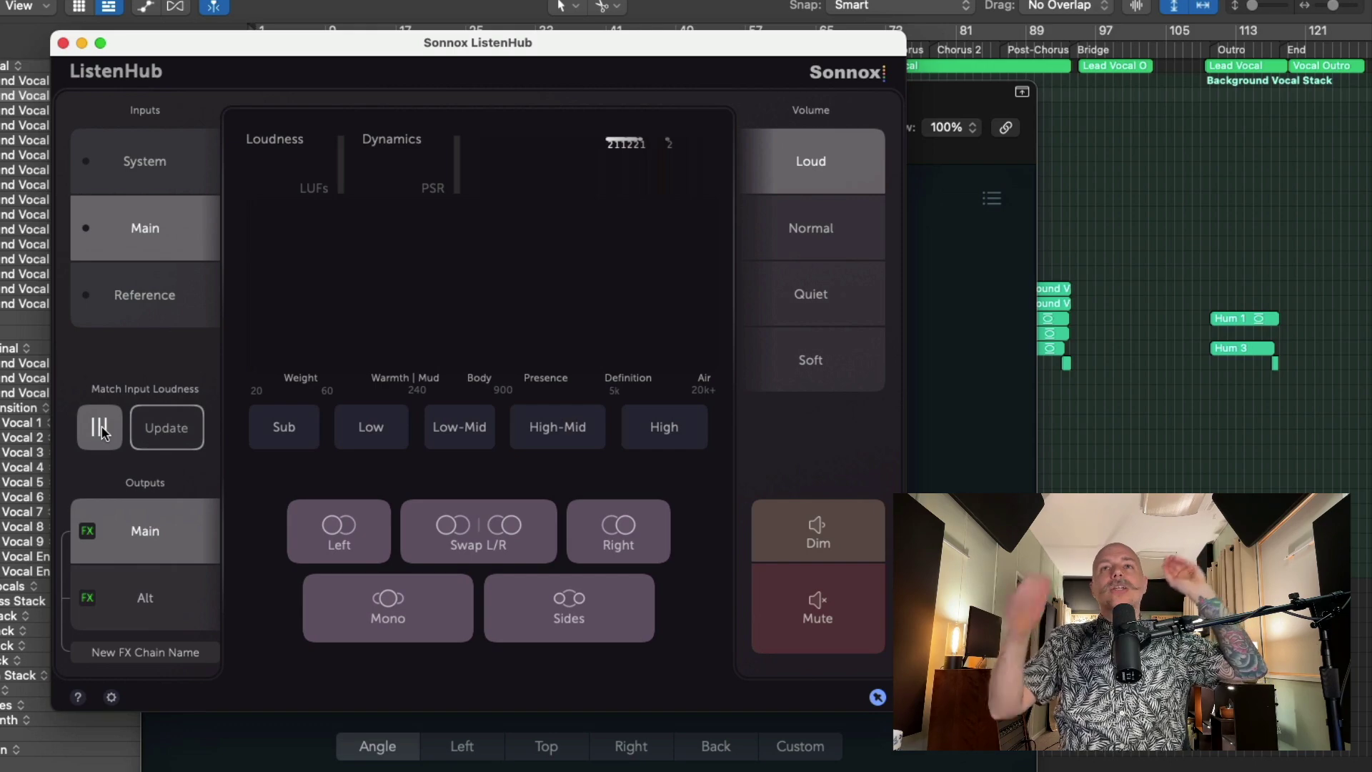
# Close the ListenHub window, returning to the Master Dolby Atmos window monitoring through Apple Renderer
pyautogui.click(63, 42)
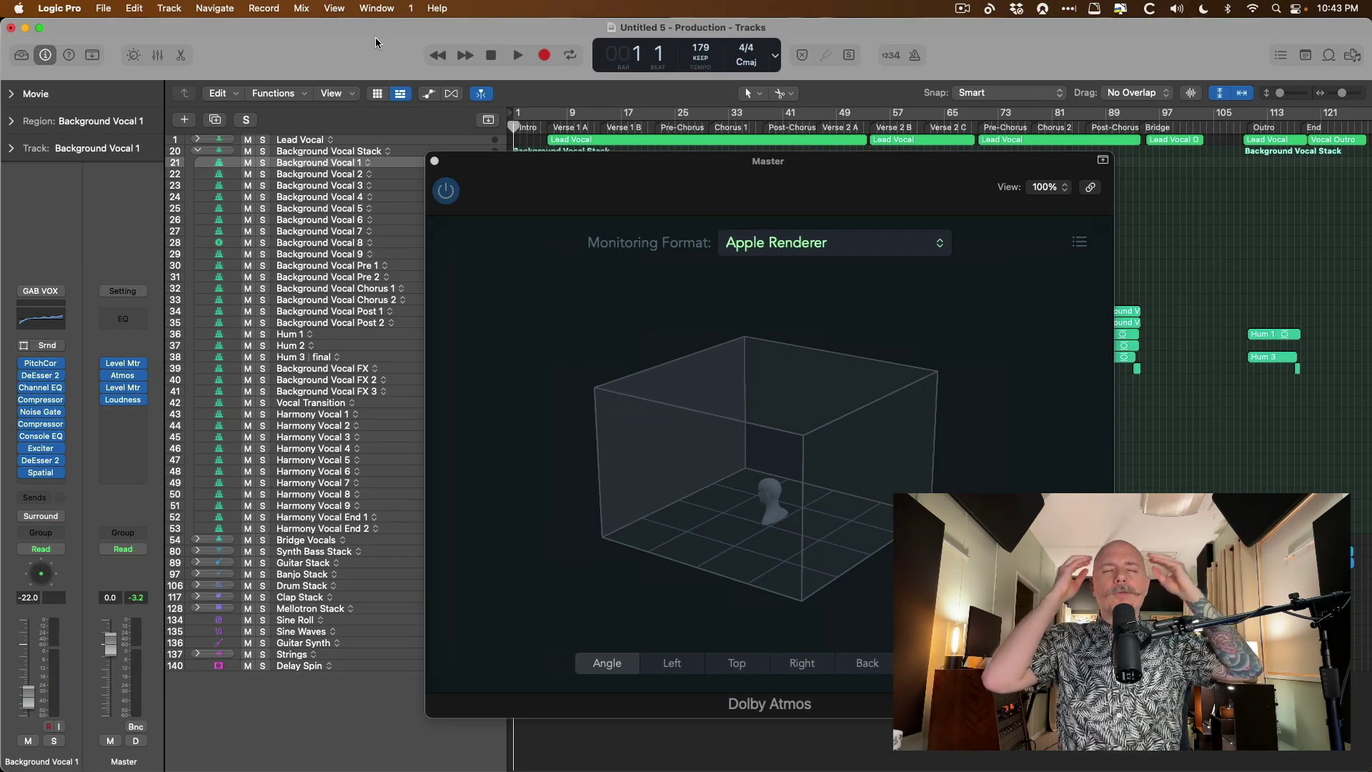